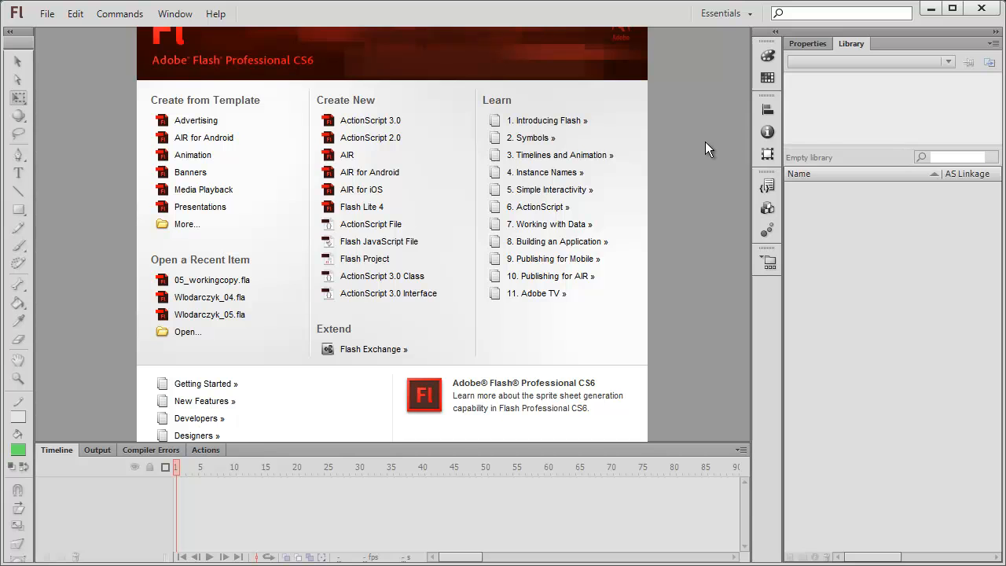
# Create a new ActionScript 3.0 document with the default settings
pyautogui.hotkey('ctrl', 'n')
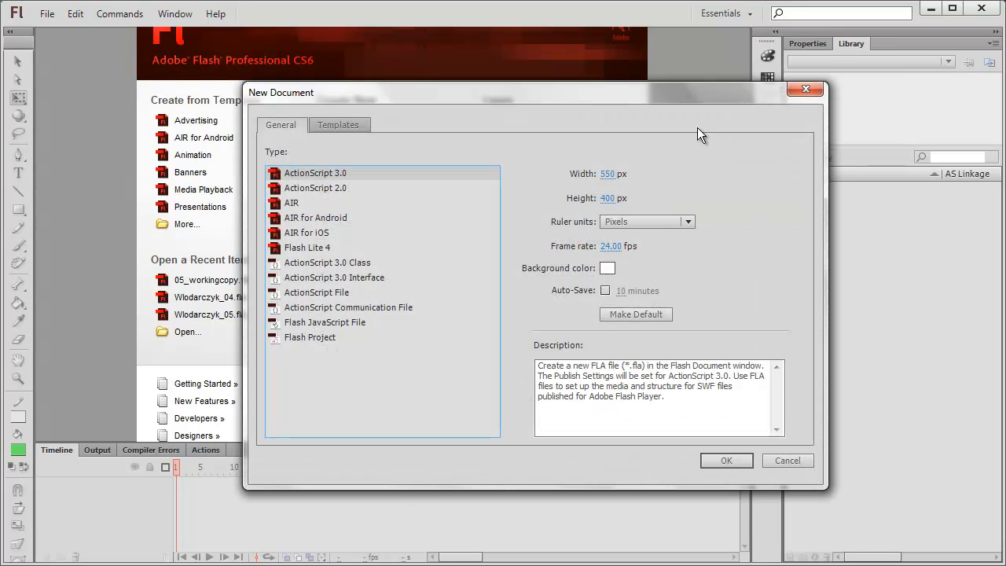
pyautogui.moveTo(676, 94); pyautogui.dragTo(609, 69)
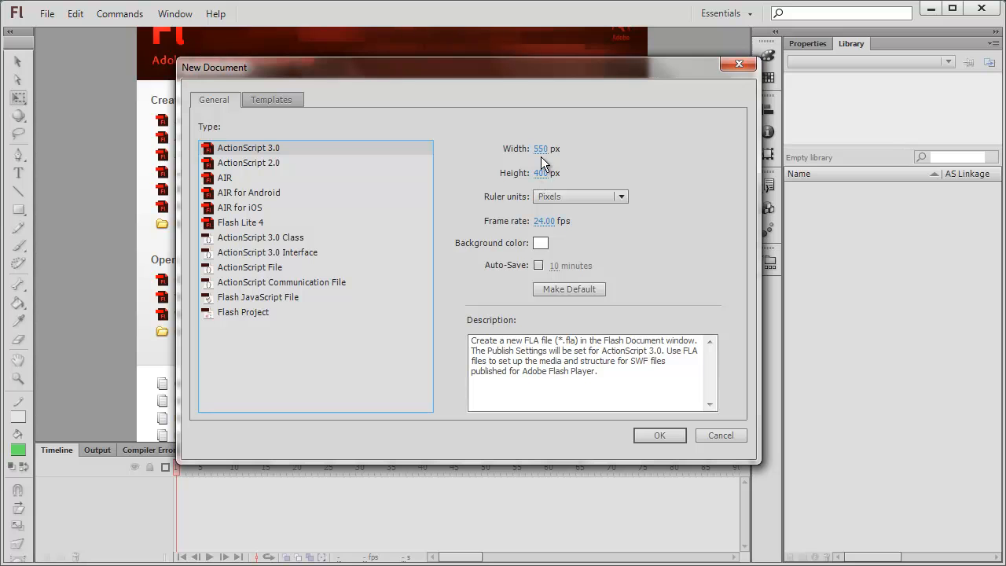
pyautogui.click(655, 432)
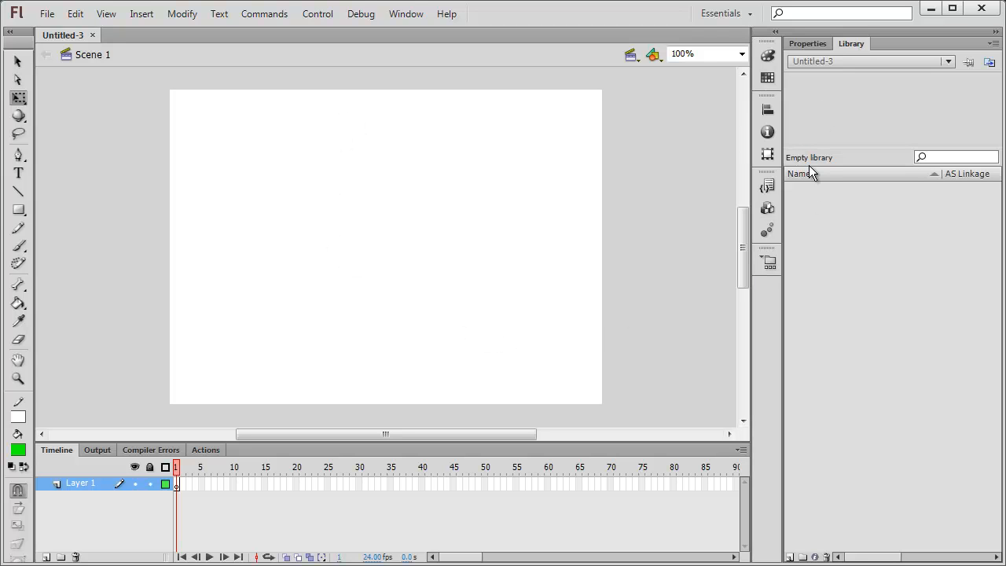
# Set the stage size to 800 x 600 px and fit the stage in the window
pyautogui.click(796, 41)
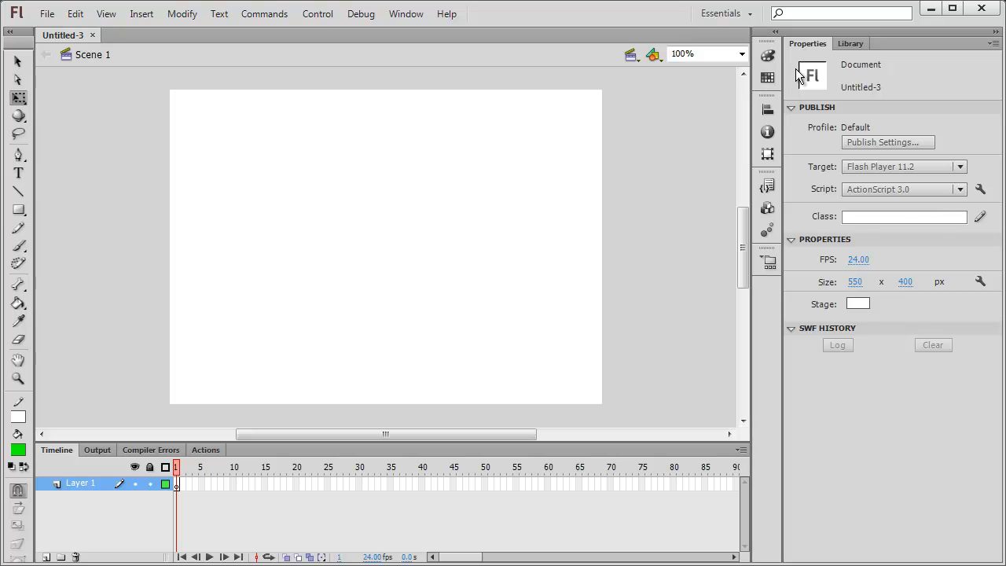
pyautogui.click(853, 282)
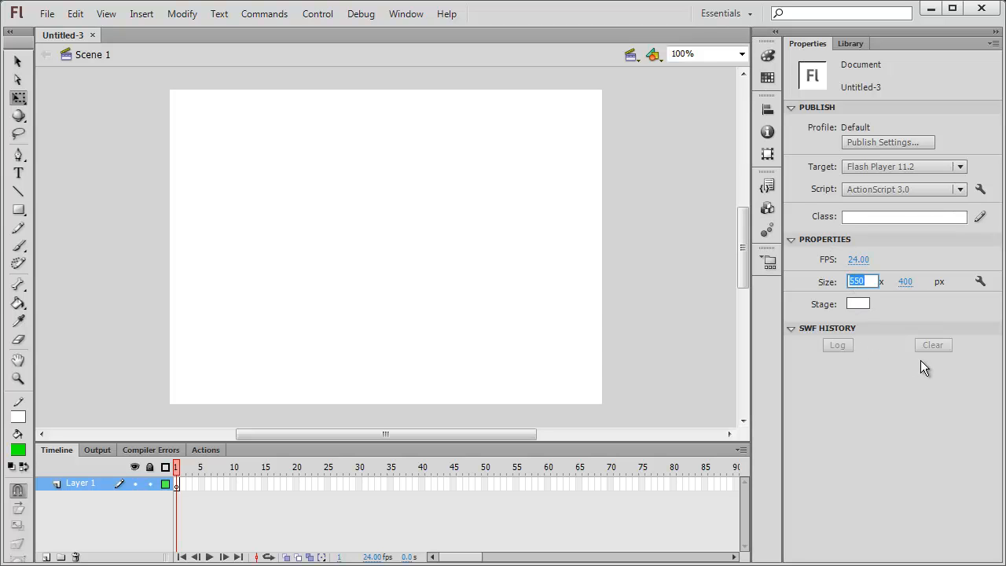
pyautogui.write('800')
pyautogui.press('Tab')
pyautogui.write('600')
pyautogui.press('Tab')
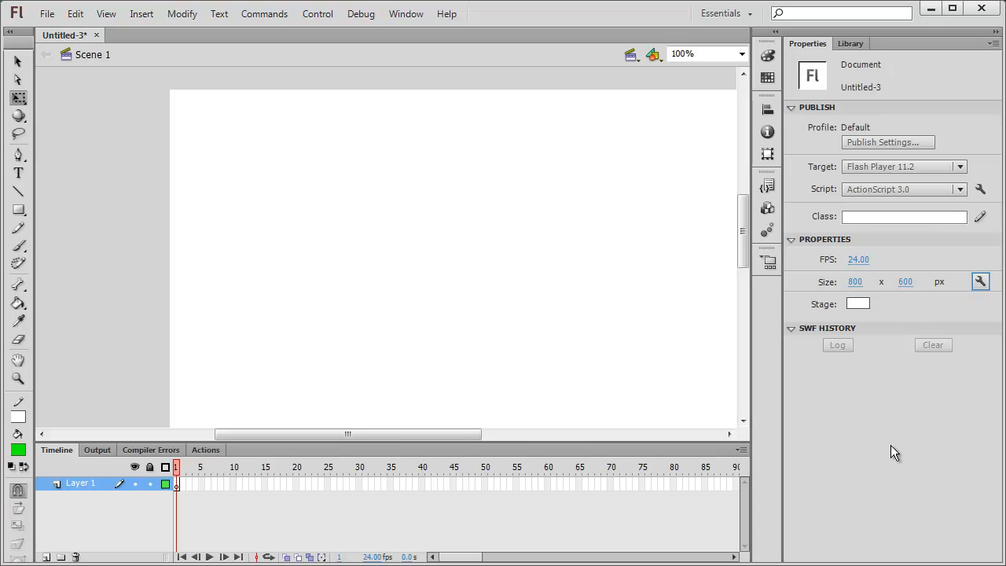
pyautogui.click(741, 53)
pyautogui.click(732, 67)
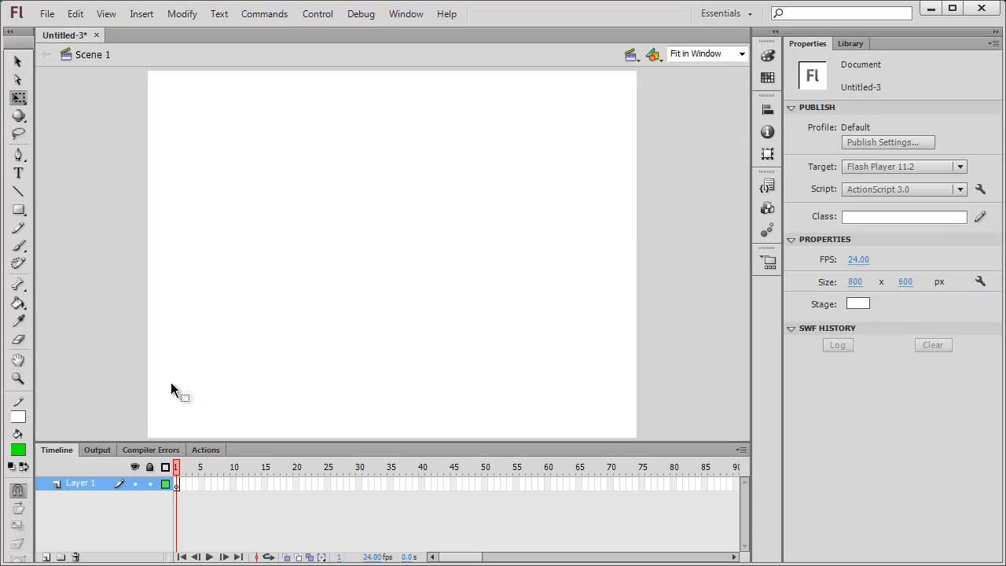
# Switch to Photoshop and compare interior.jpg with its JPEG High version at 200% in Save for Web
pyautogui.click(459, 565)
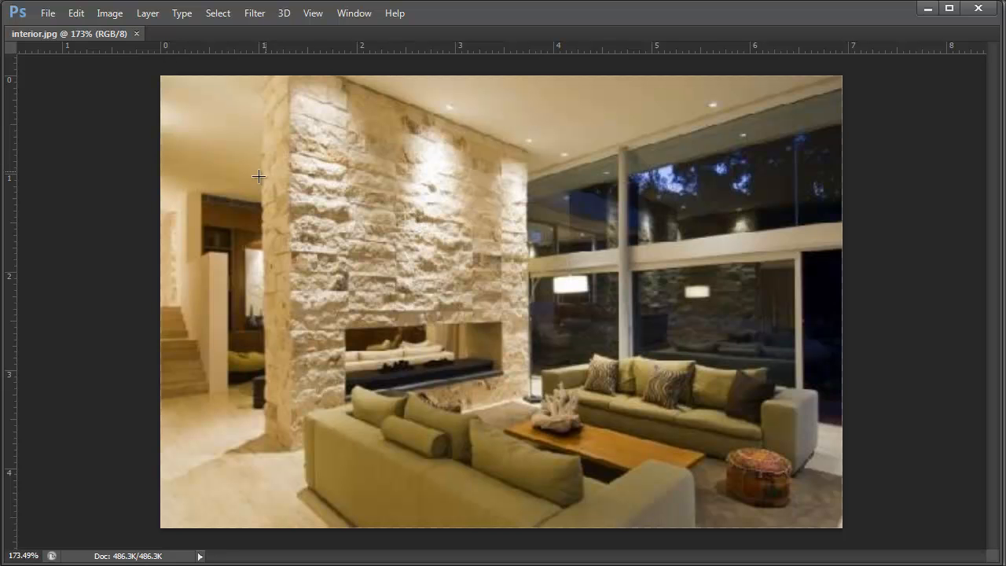
pyautogui.click(48, 15)
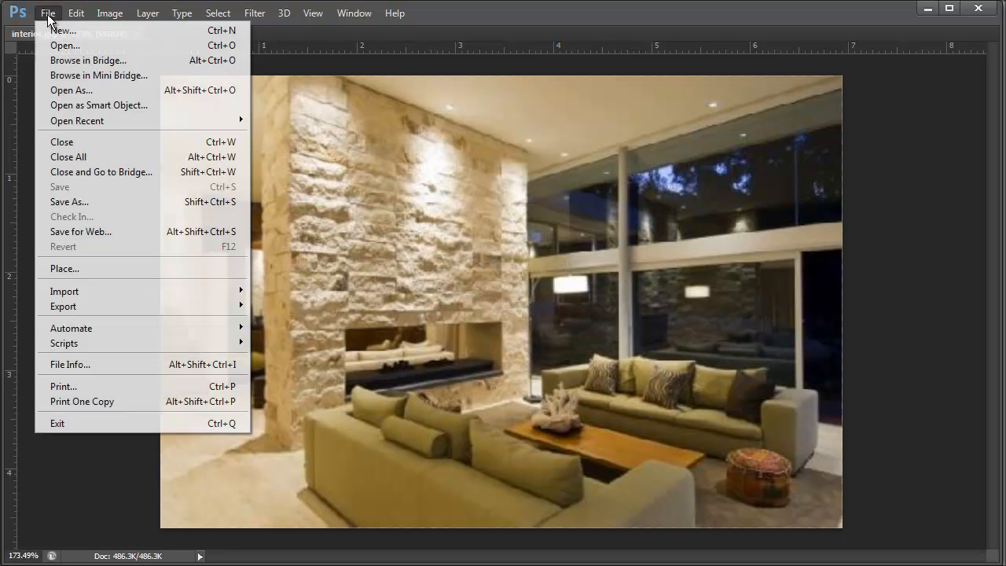
pyautogui.click(94, 231)
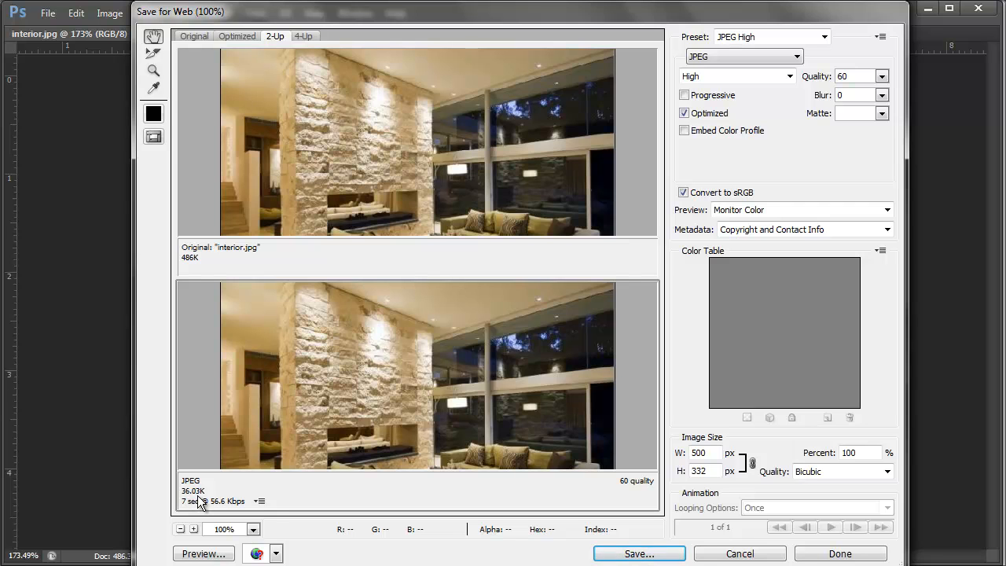
pyautogui.keyDown('ctrl'); pyautogui.click(334, 383); pyautogui.keyUp('ctrl')
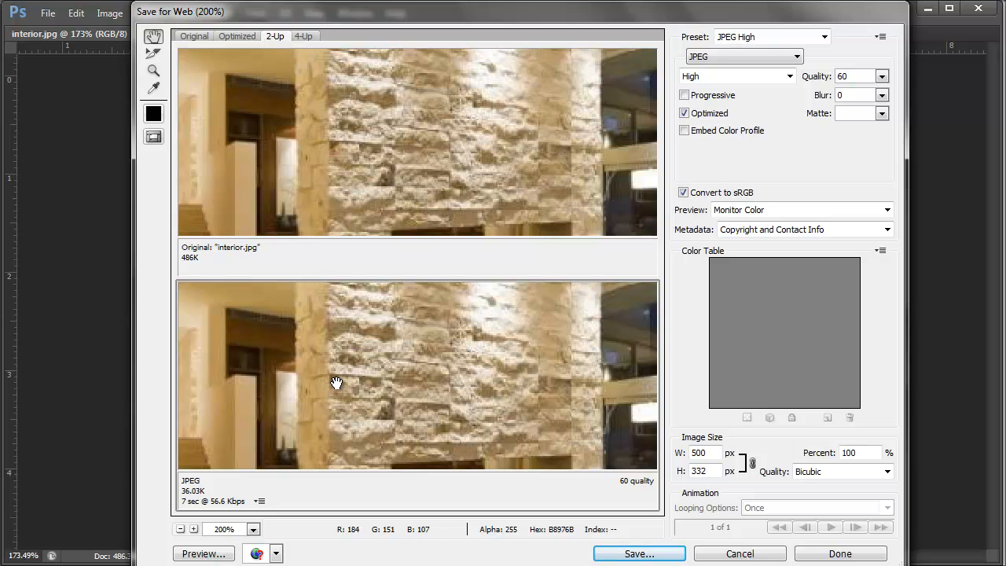
pyautogui.moveTo(458, 400); pyautogui.dragTo(388, 377)
pyautogui.moveTo(518, 415); pyautogui.dragTo(435, 413)
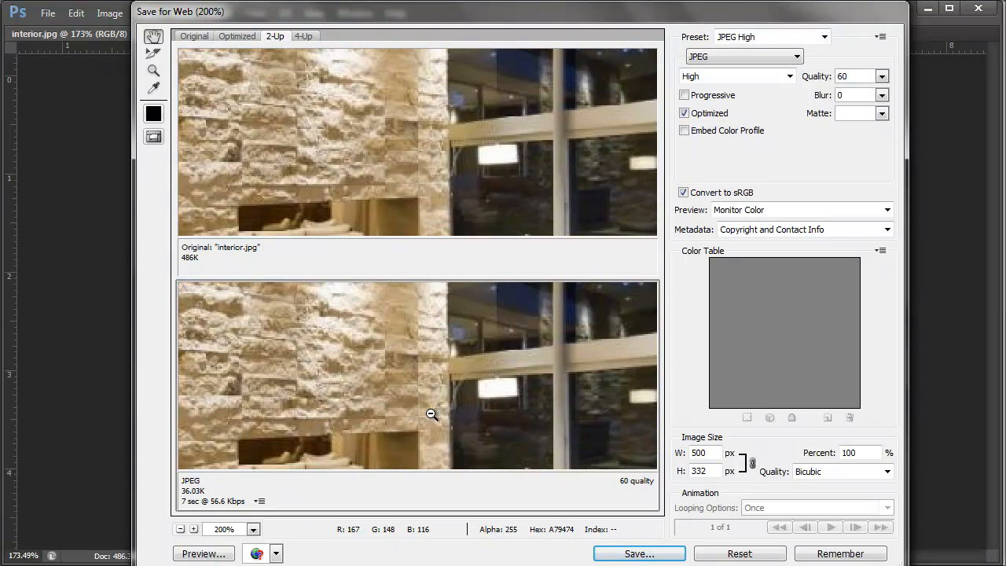
pyautogui.keyDown('ctrl'); pyautogui.keyDown('alt'); pyautogui.click(433, 413); pyautogui.keyUp('alt'); pyautogui.keyUp('ctrl')
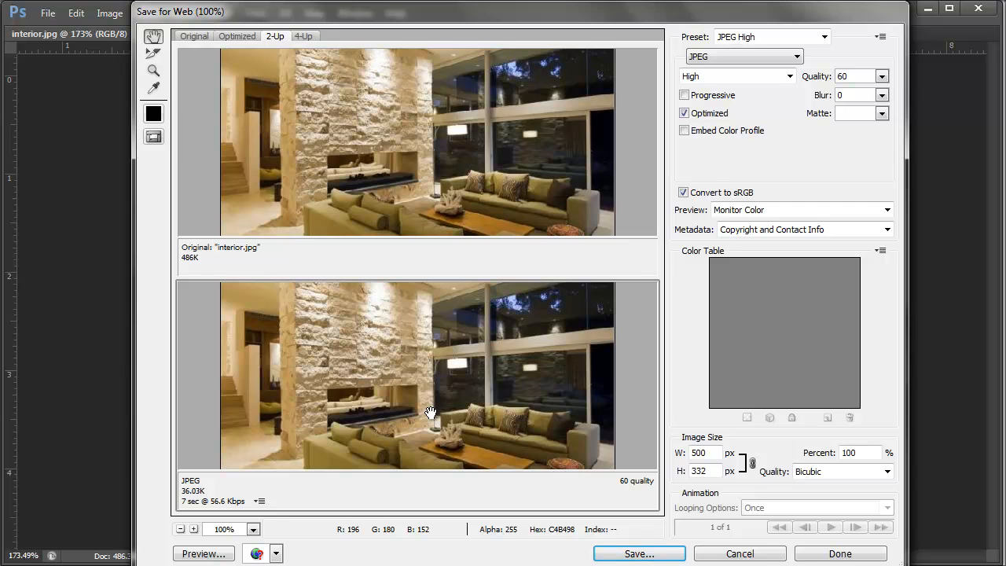
# Try the Maximum JPEG quality for interior.jpg and leave Save for Web without saving
pyautogui.click(790, 76)
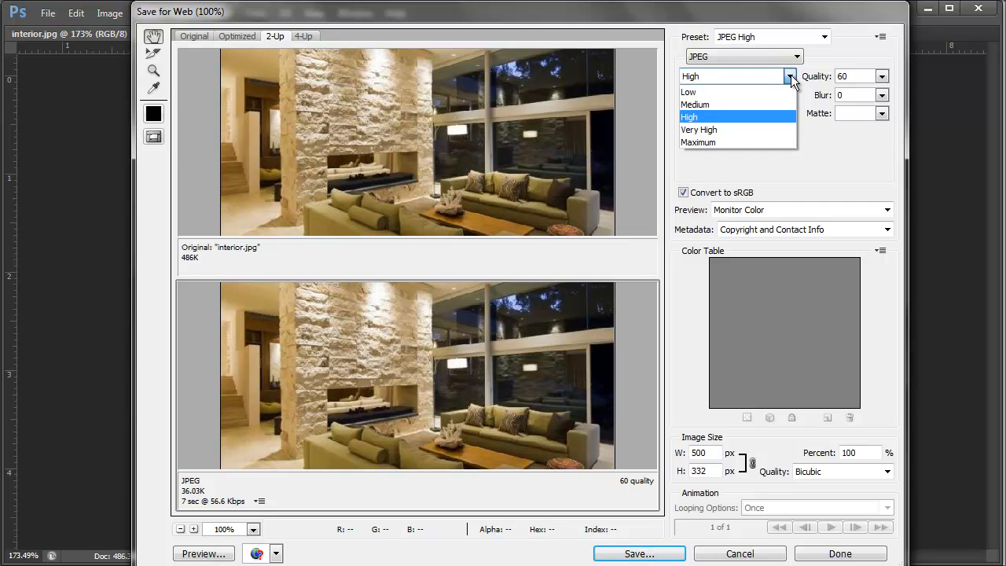
pyautogui.click(735, 141)
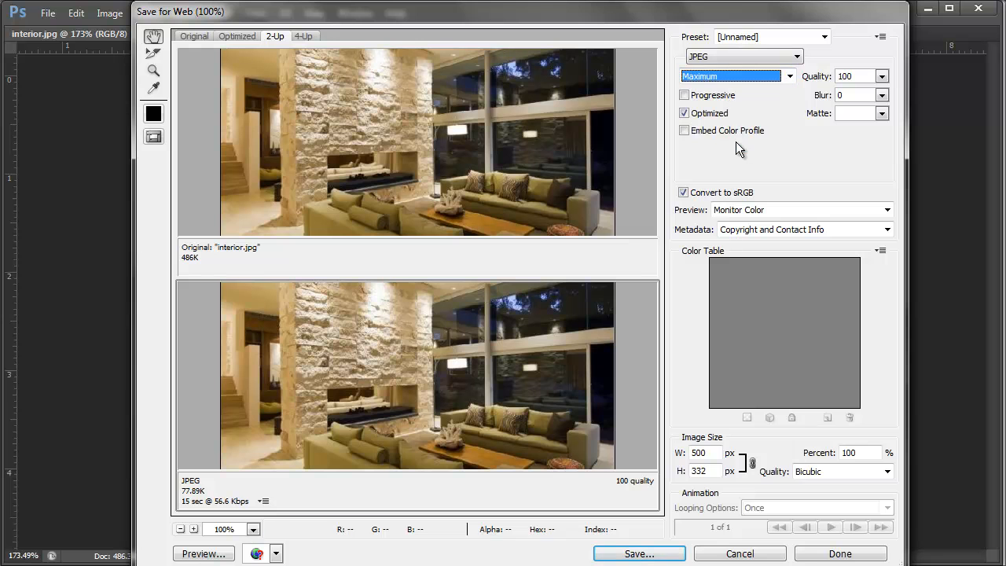
pyautogui.click(739, 553)
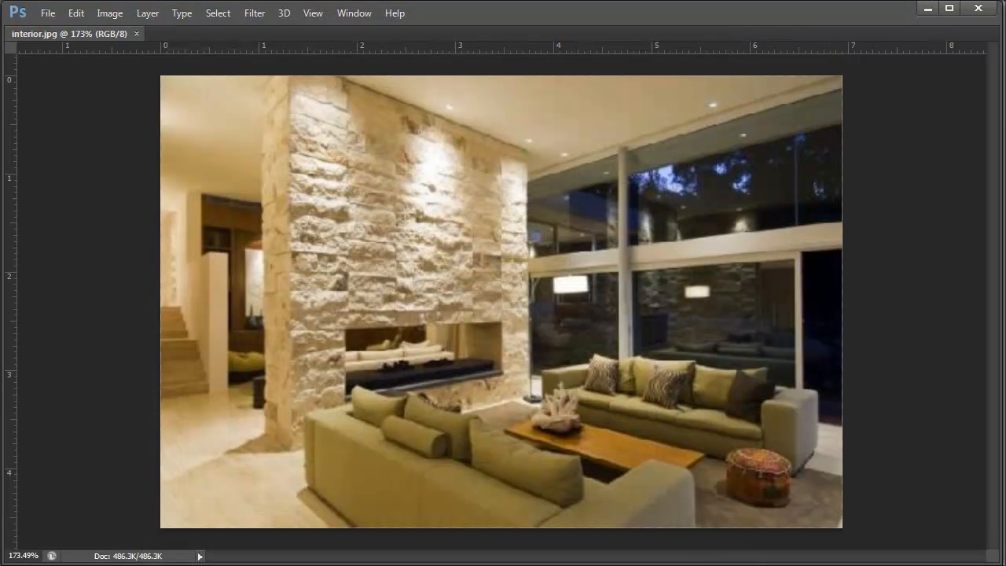
# Switch back to Flash, import the interiorOptimized image from the Desktop into the library and show the library contents
pyautogui.moveTo(504, 564)
pyautogui.click(503, 507)
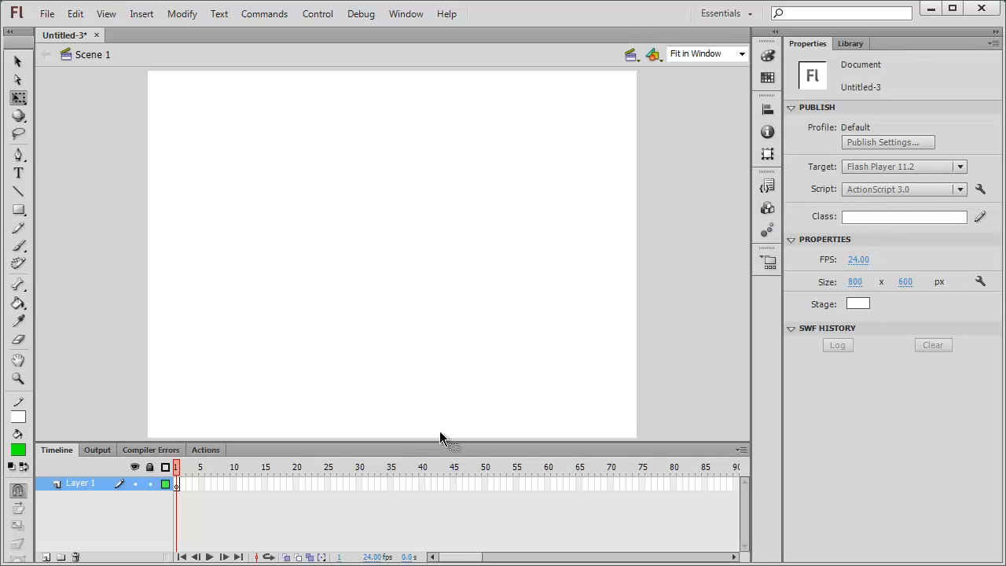
pyautogui.click(46, 15)
pyautogui.moveTo(132, 259)
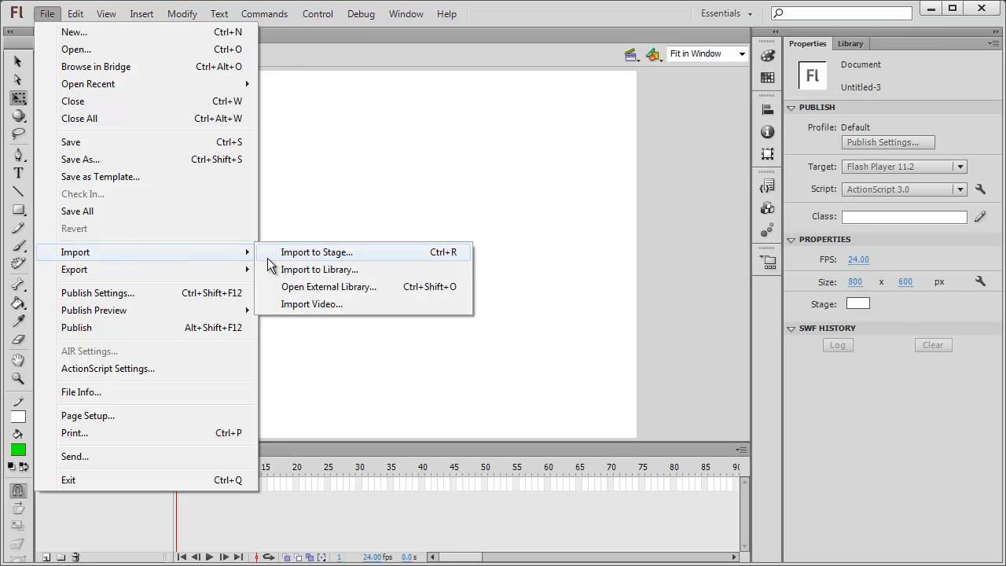
pyautogui.click(292, 270)
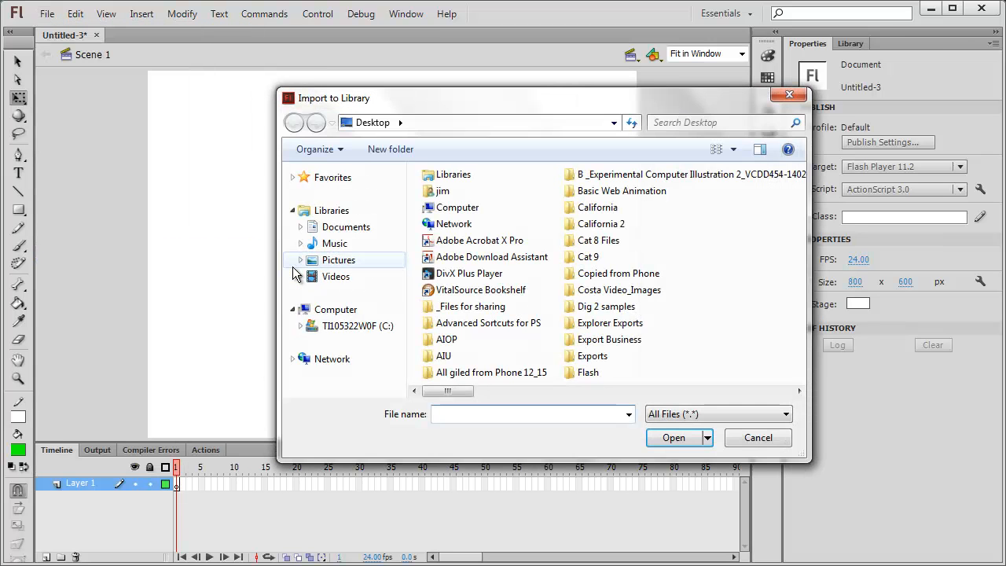
pyautogui.click(798, 390)
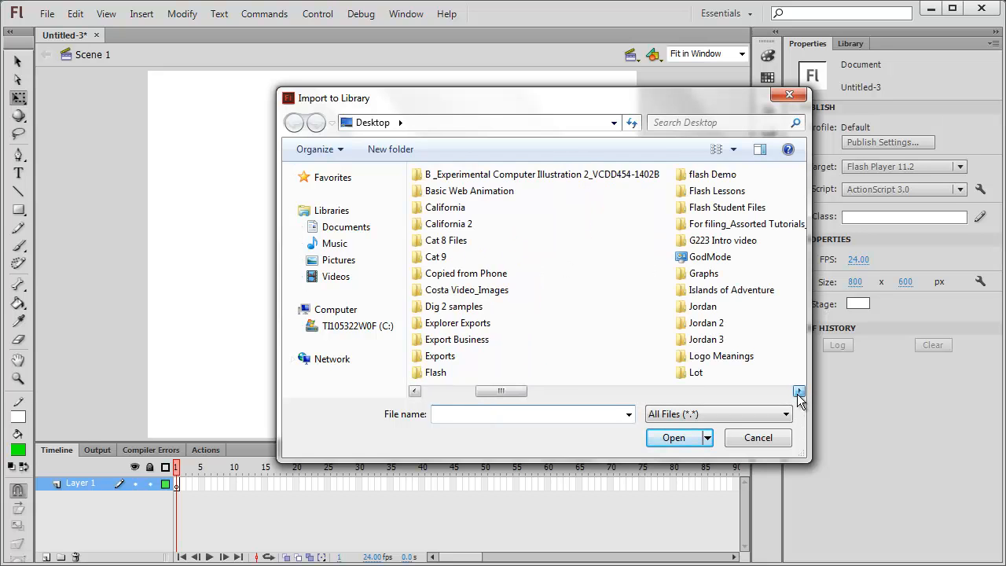
pyautogui.click(798, 391)
pyautogui.click(799, 391)
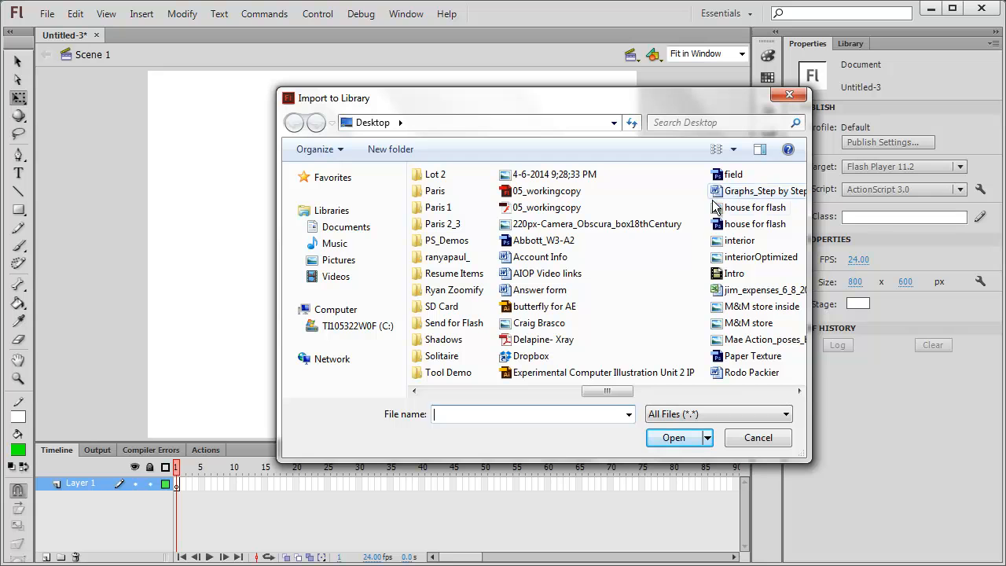
pyautogui.doubleClick(713, 260)
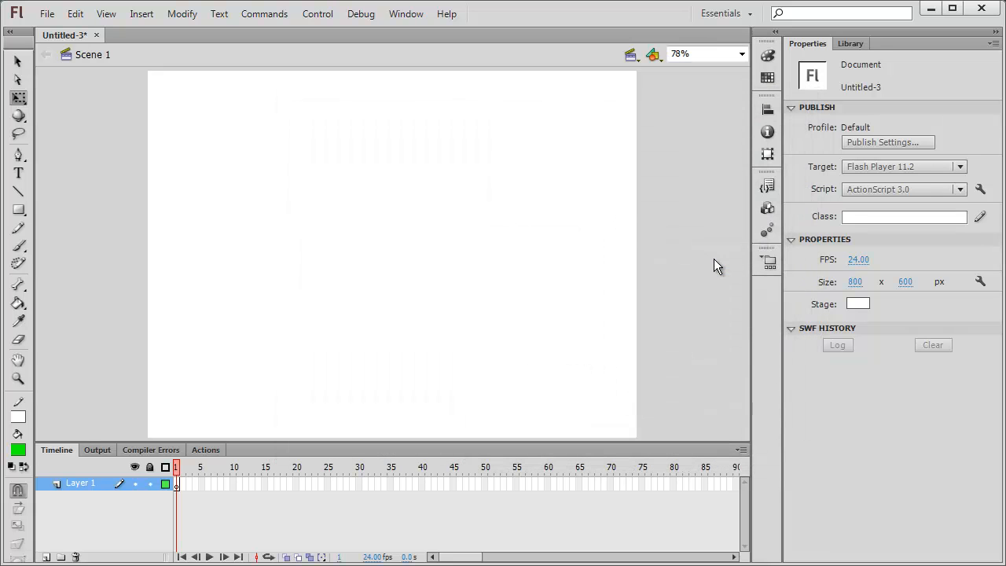
pyautogui.click(846, 45)
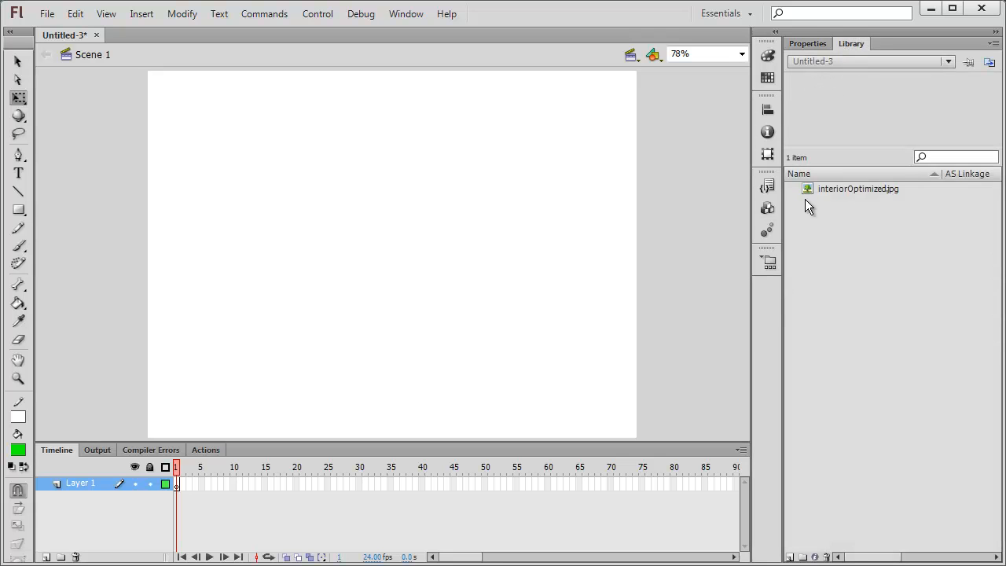
# Import the "house for flash" JPEG image from the Desktop into the library
pyautogui.click(48, 14)
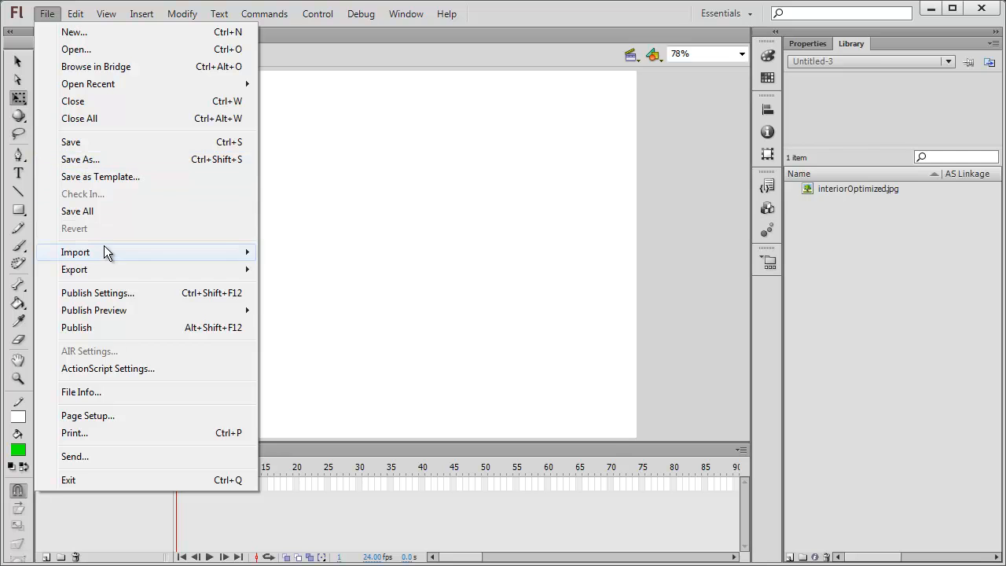
pyautogui.moveTo(105, 251)
pyautogui.click(342, 271)
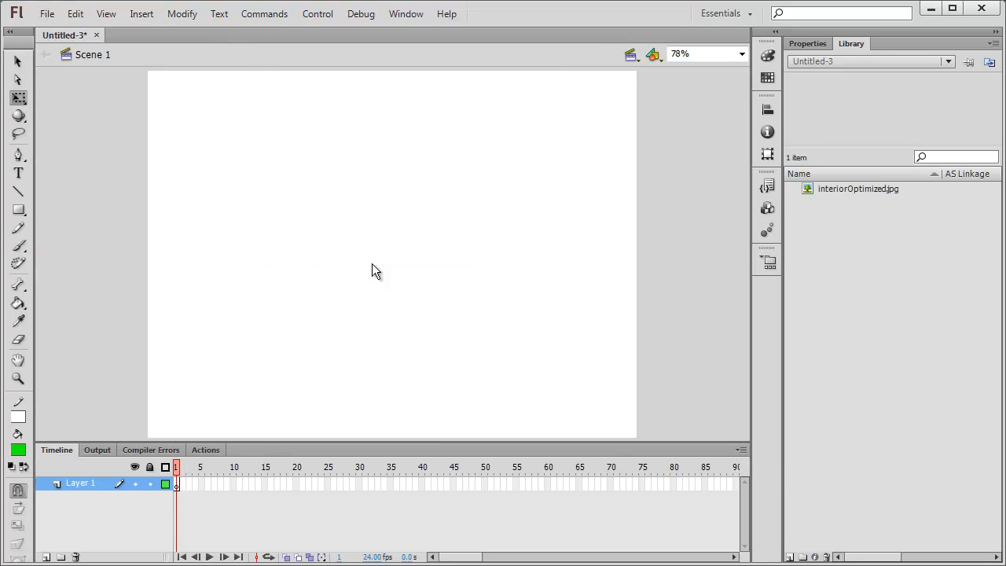
pyautogui.click(799, 390)
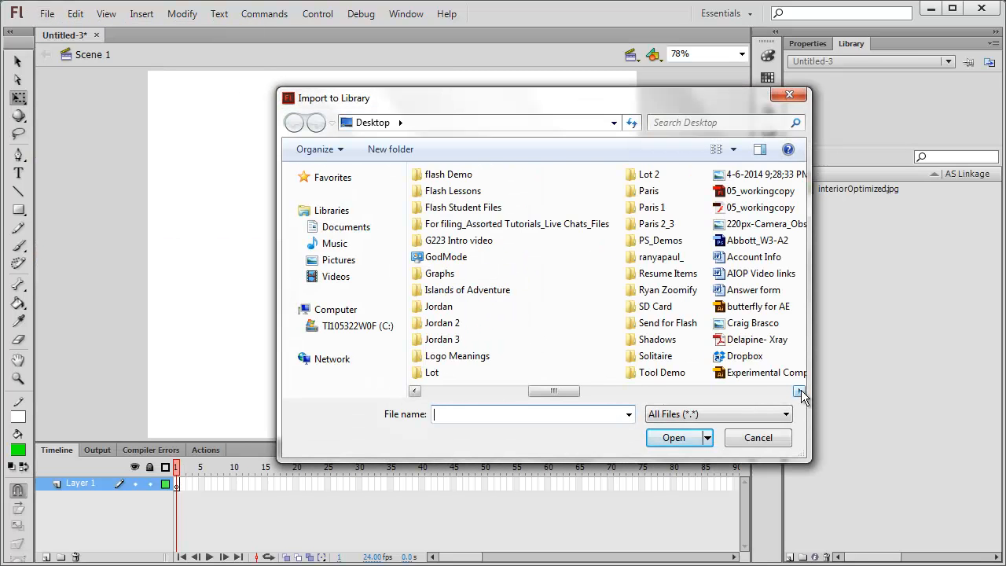
pyautogui.click(730, 211)
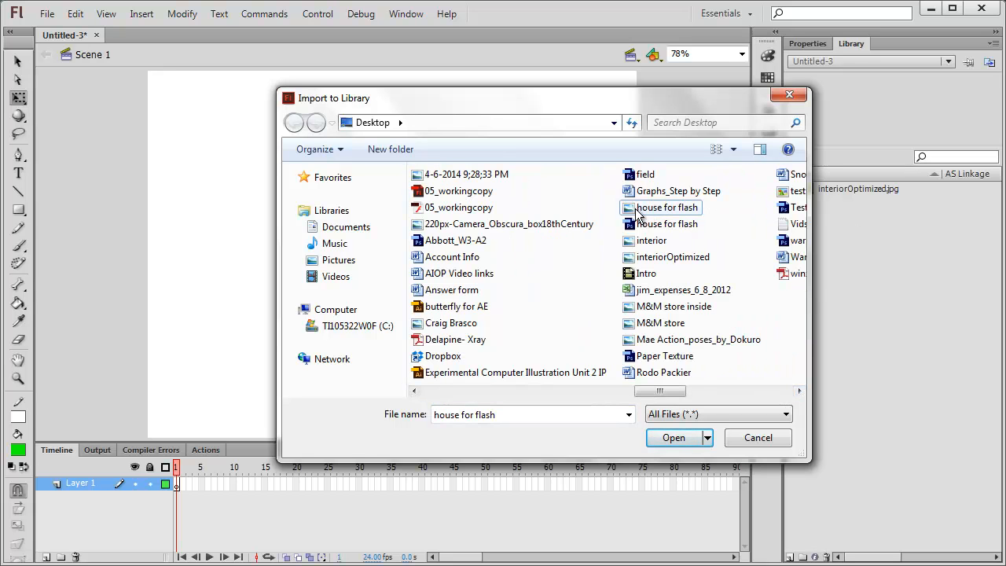
pyautogui.doubleClick(646, 209)
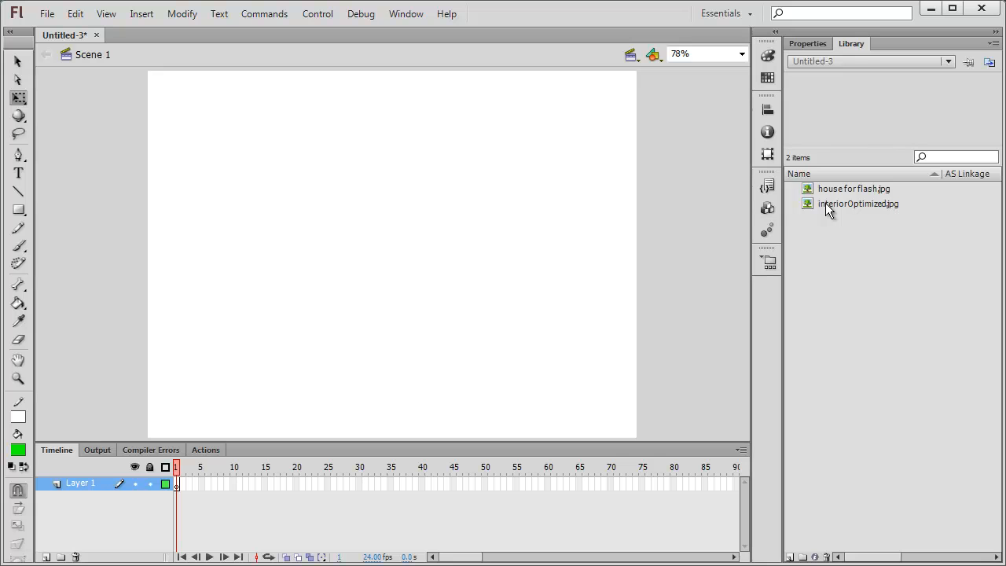
# Place the house for flash.jpg floor plan at the stage centre and enlarge it to nearly the full stage width
pyautogui.click(809, 194)
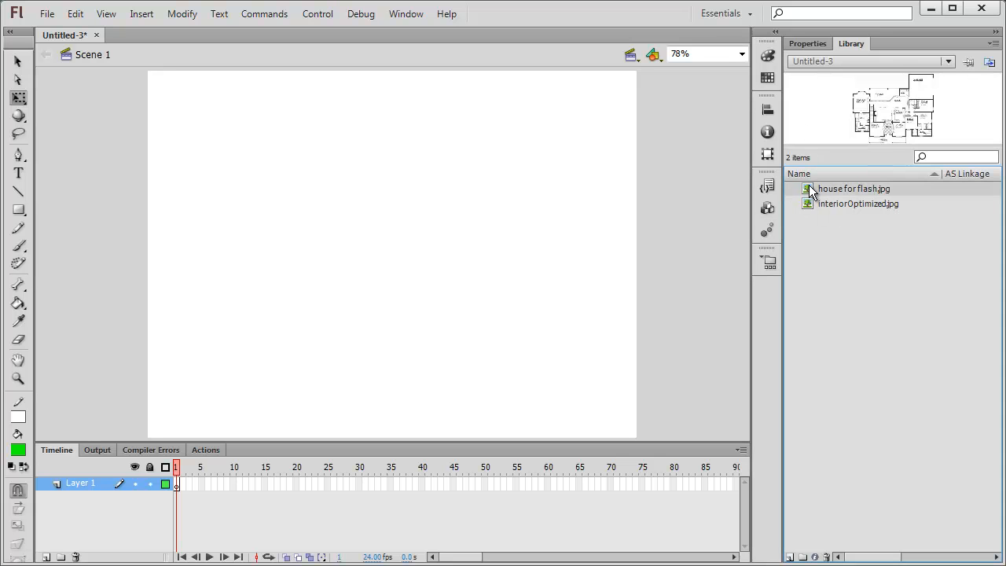
pyautogui.moveTo(809, 193); pyautogui.dragTo(390, 261)
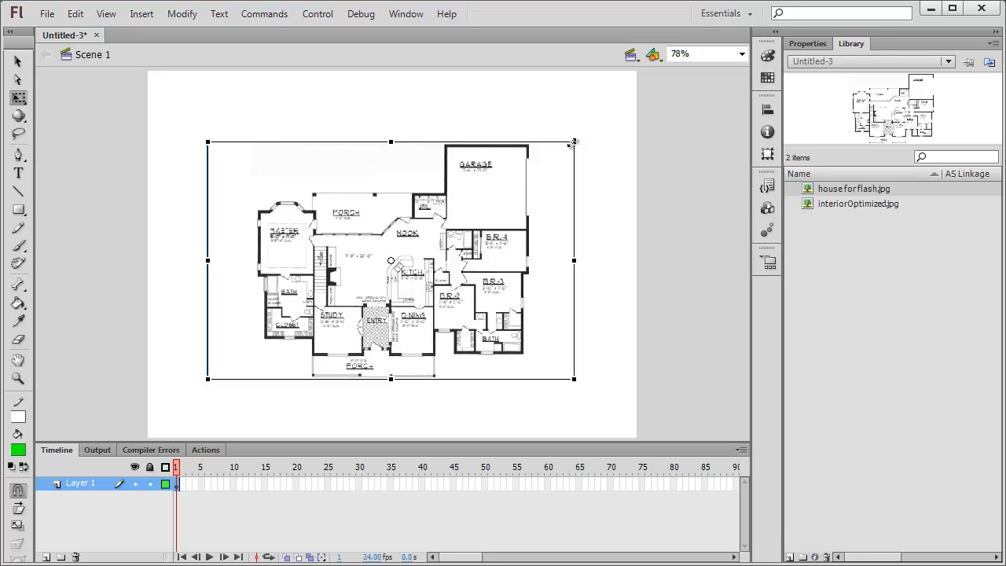
pyautogui.moveTo(573, 141); pyautogui.dragTo(659, 68)
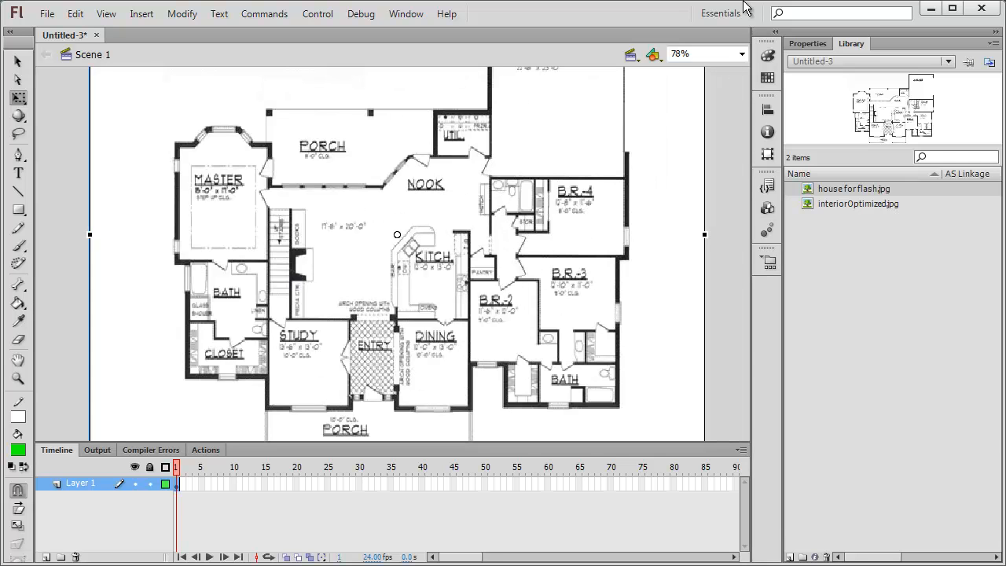
pyautogui.click(740, 53)
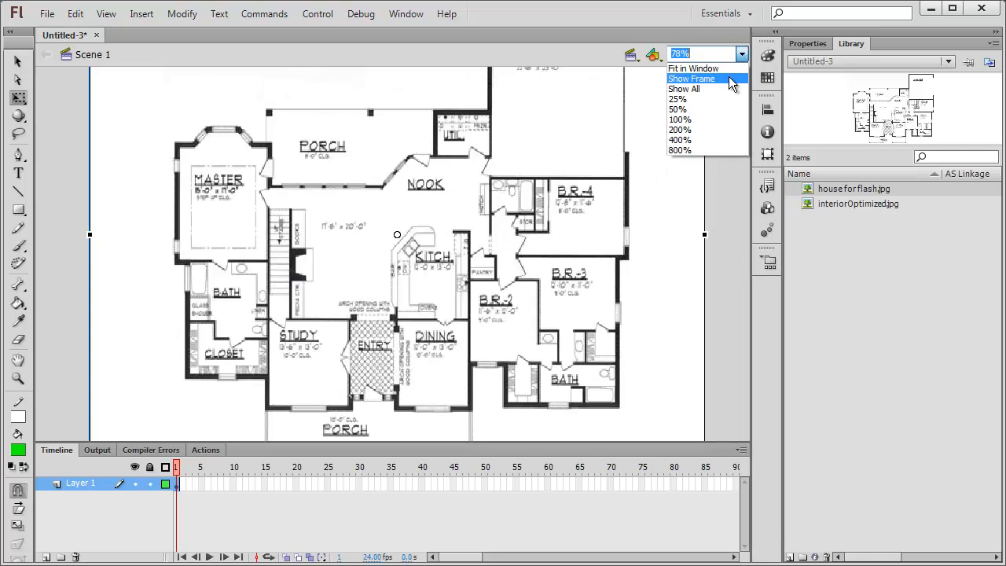
pyautogui.click(731, 68)
pyautogui.hotkey('ctrl', '3')
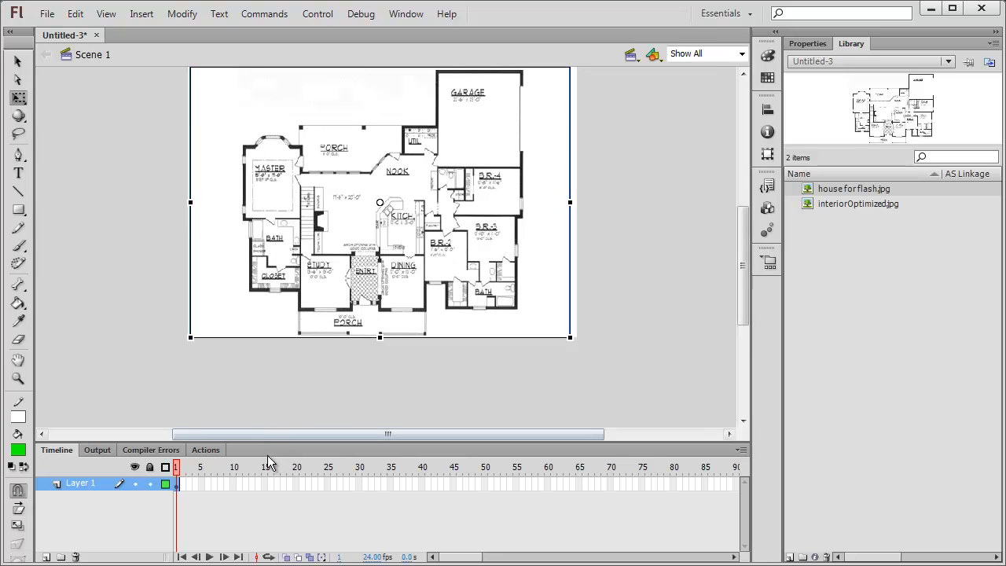
# Add a new layer named "buttons" above the floor plan layer
pyautogui.click(131, 483)
pyautogui.click(132, 483)
pyautogui.click(131, 483)
pyautogui.click(132, 483)
pyautogui.click(46, 558)
pyautogui.write('buttons')
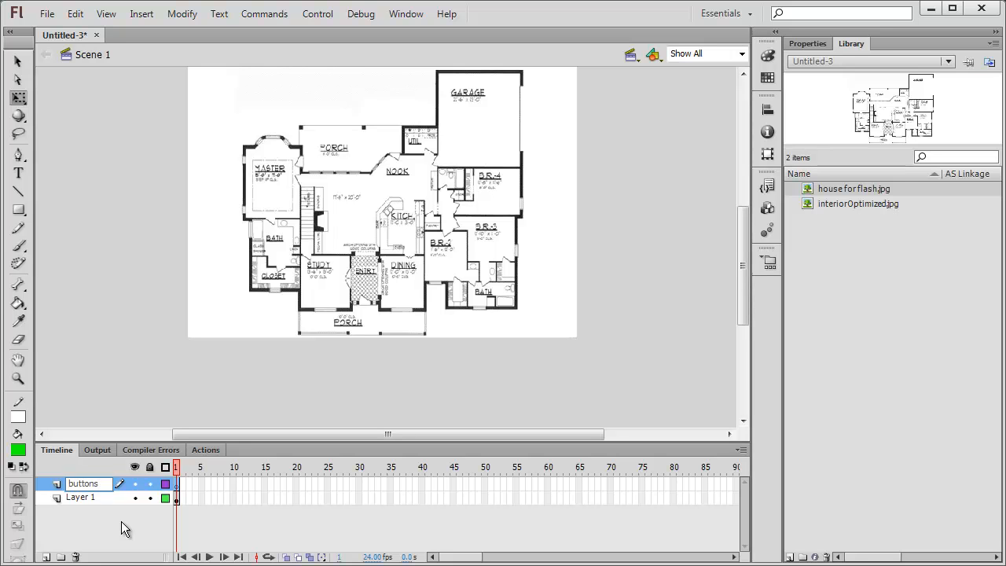
pyautogui.click(121, 521)
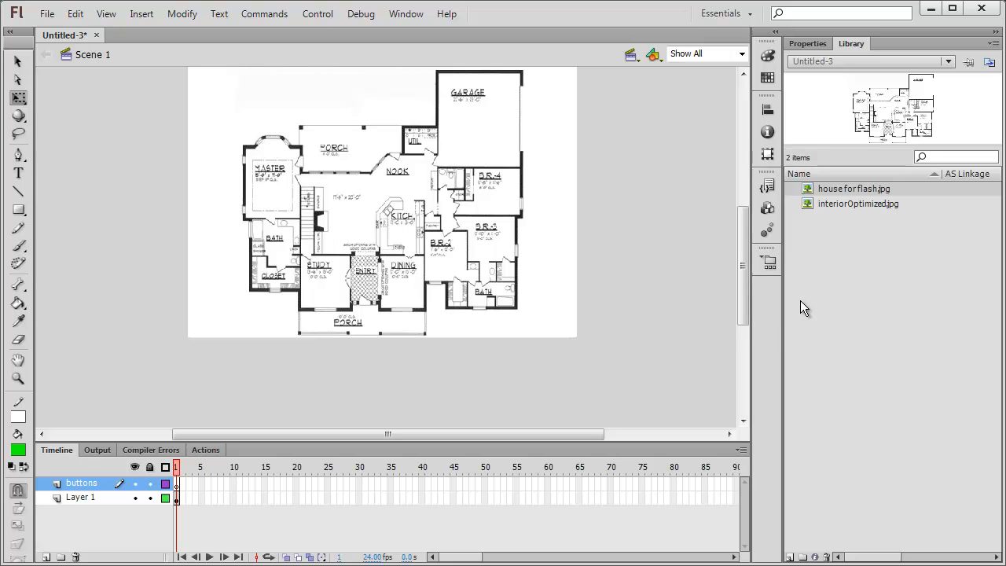
pyautogui.hotkey('ctrl', '=')
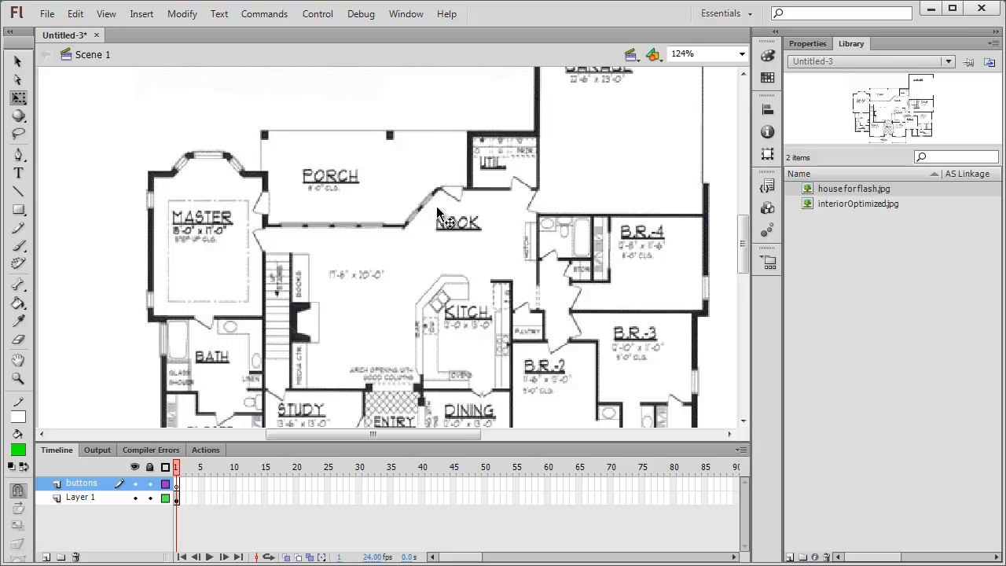
pyautogui.hotkey('ctrl', 'F8')
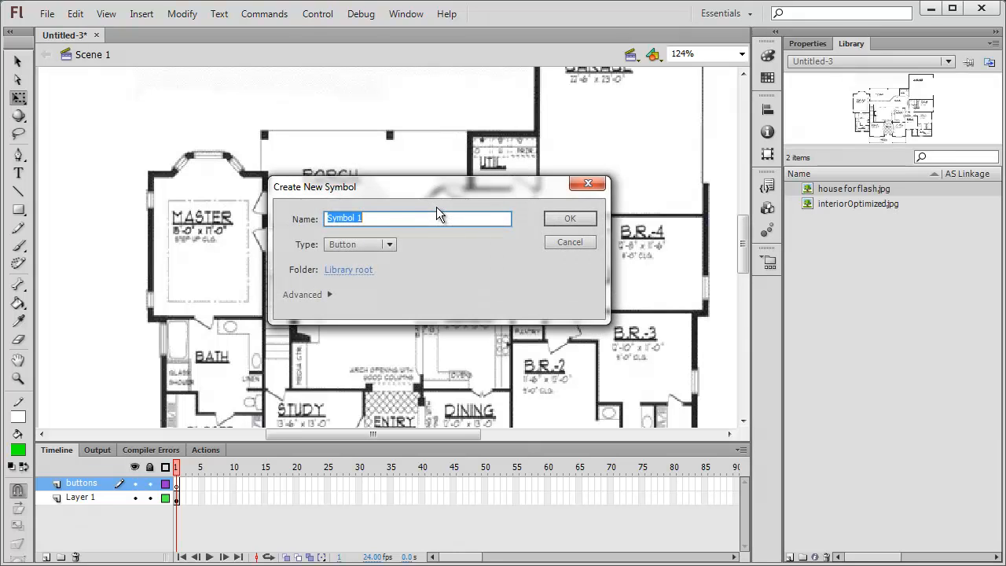
pyautogui.click(578, 243)
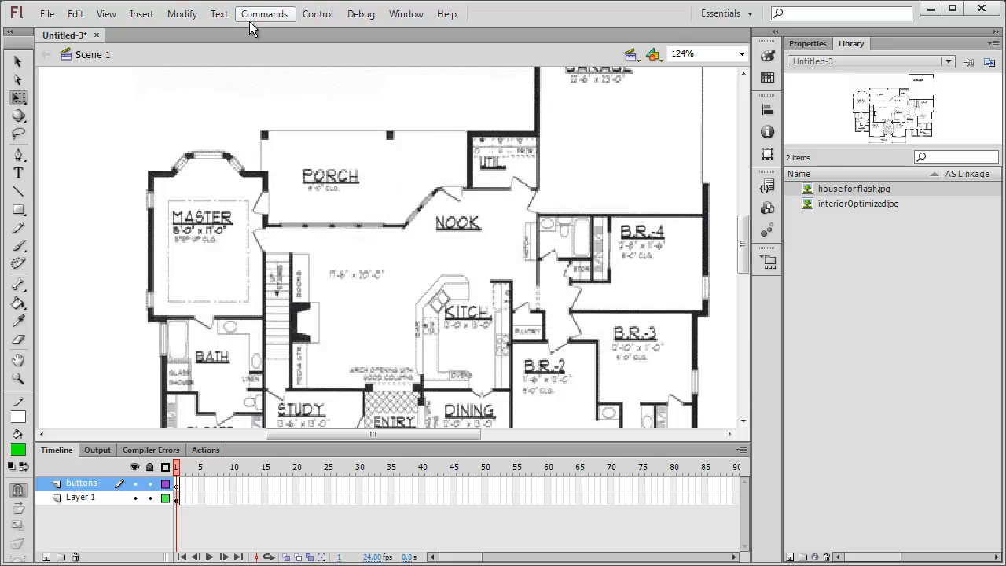
# Create a new symbol of type Button named "FamilyBtn" in the library root
pyautogui.click(138, 14)
pyautogui.click(157, 17)
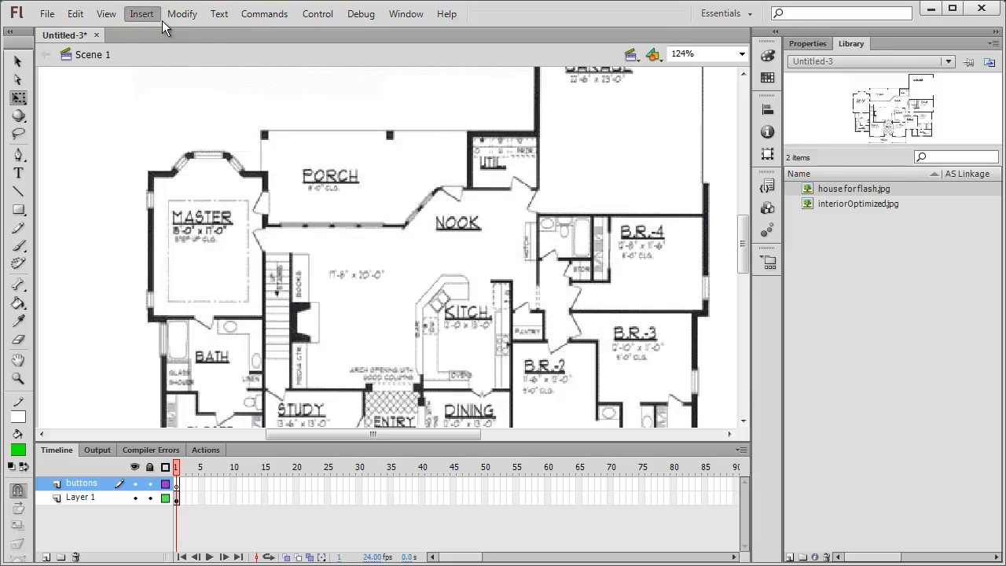
pyautogui.click(131, 11)
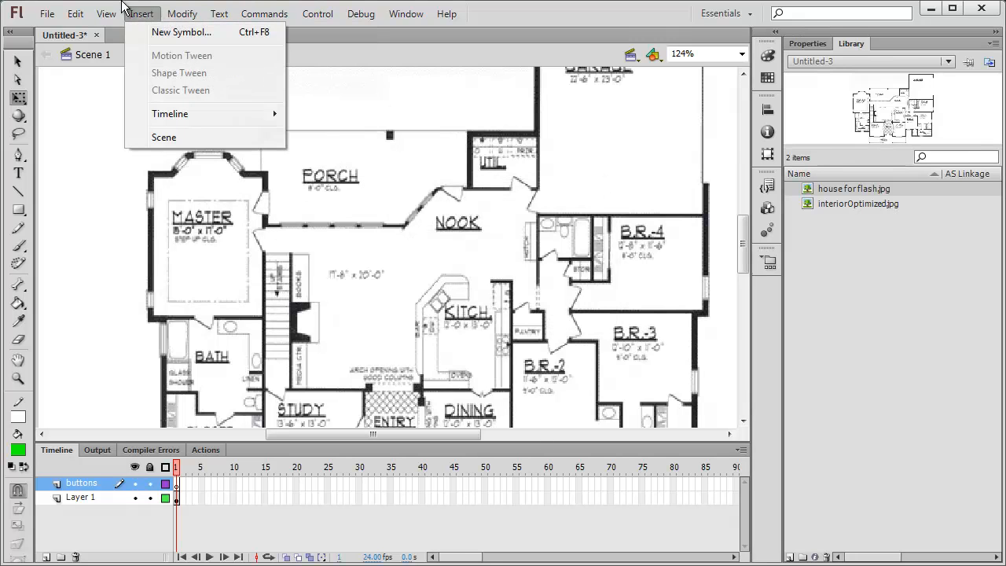
pyautogui.click(245, 34)
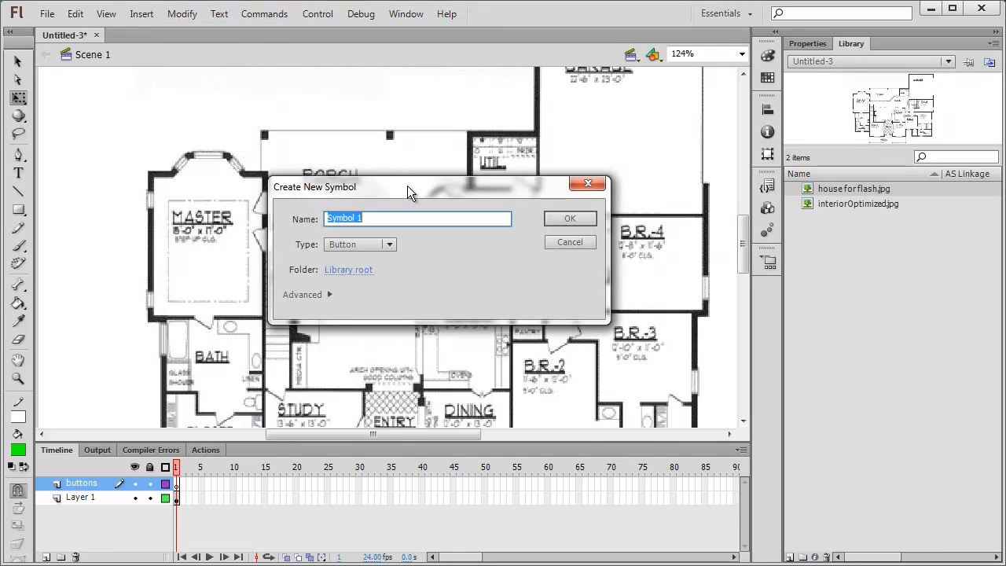
pyautogui.click(389, 246)
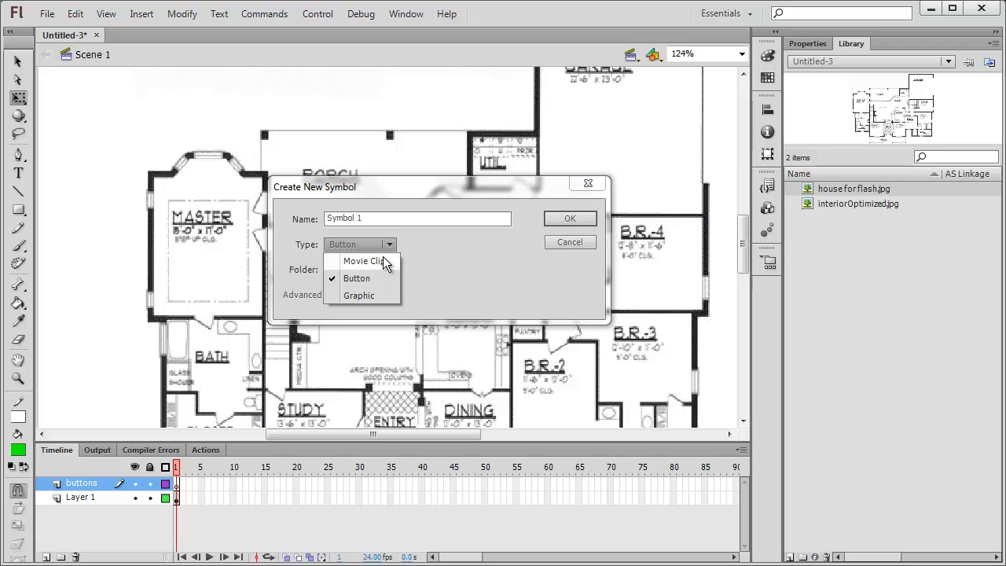
pyautogui.click(373, 280)
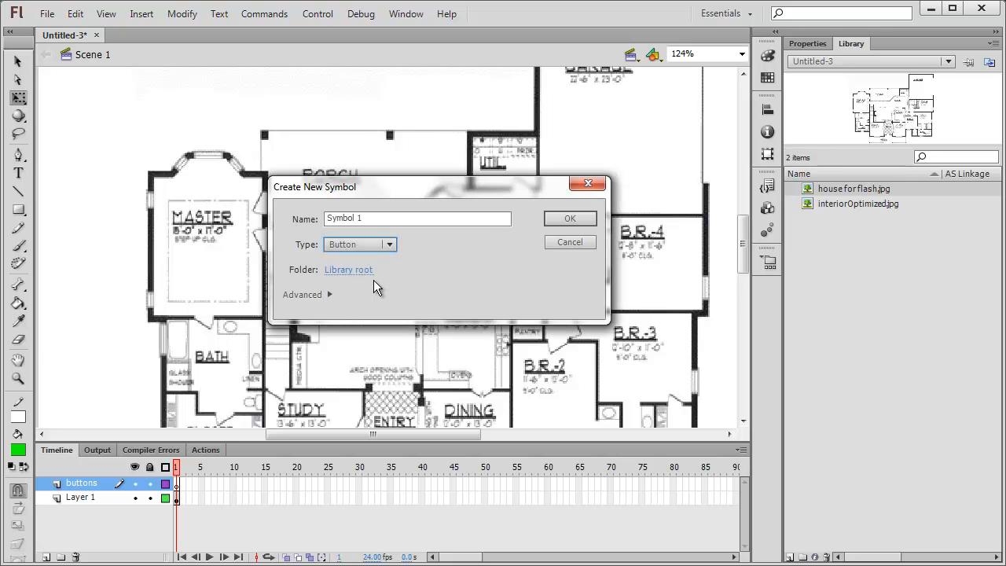
pyautogui.click(382, 219)
pyautogui.moveTo(382, 220); pyautogui.dragTo(284, 215)
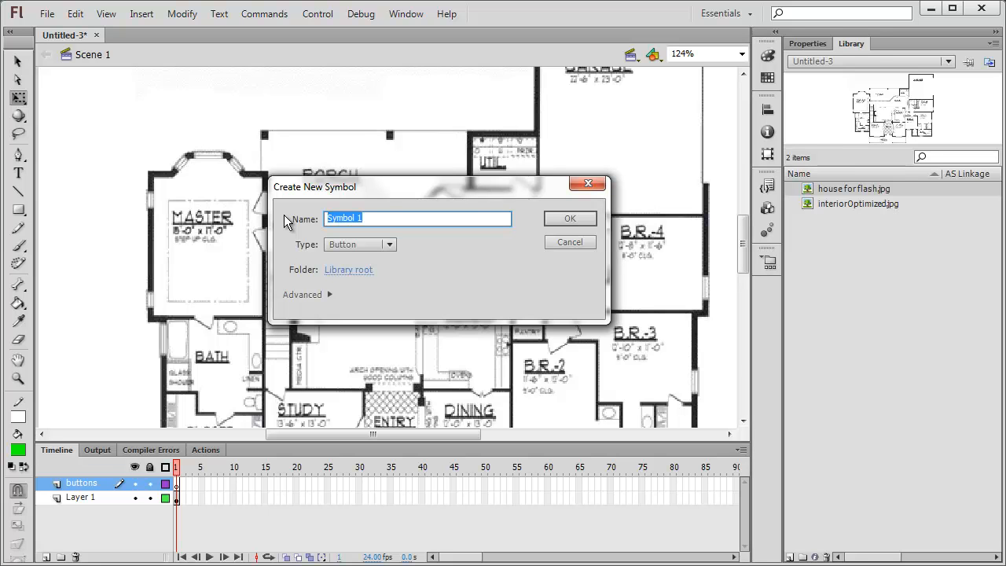
pyautogui.write('FamilB')
pyautogui.write('Btn')
pyautogui.click(585, 217)
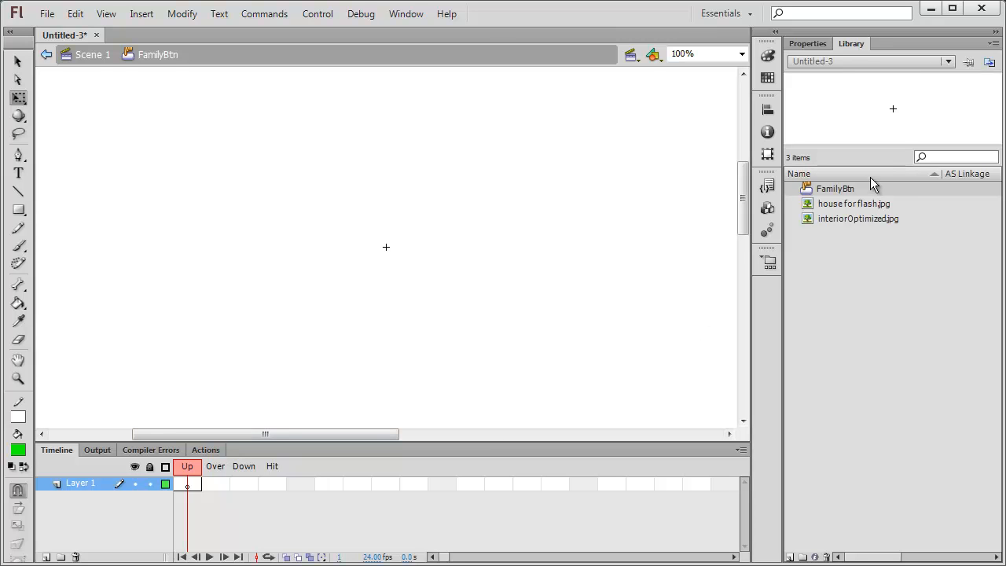
# Return to Scene 1, reopen the FamilyBtn symbol for editing and add the text "Family Room" to its Up state
pyautogui.click(98, 56)
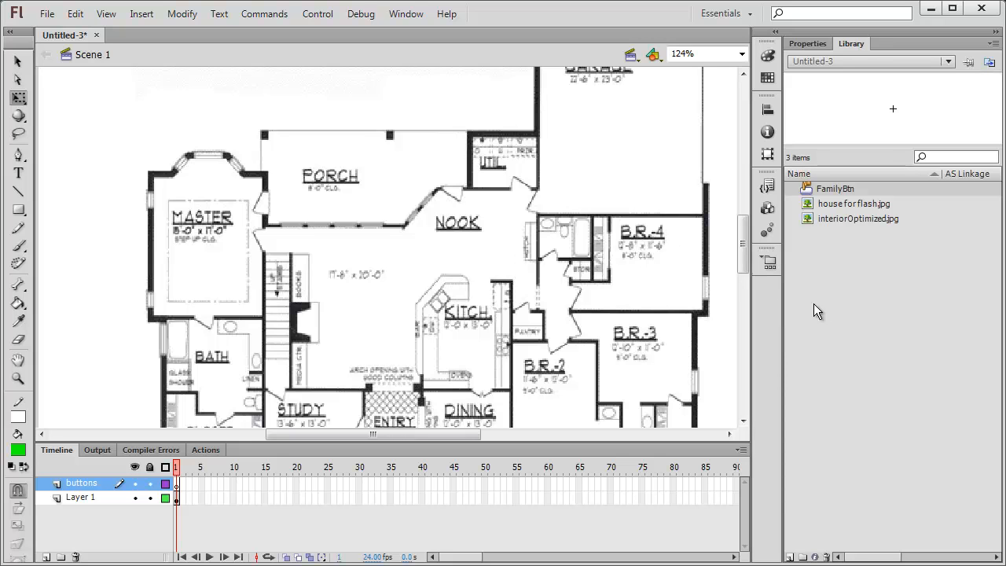
pyautogui.doubleClick(833, 190)
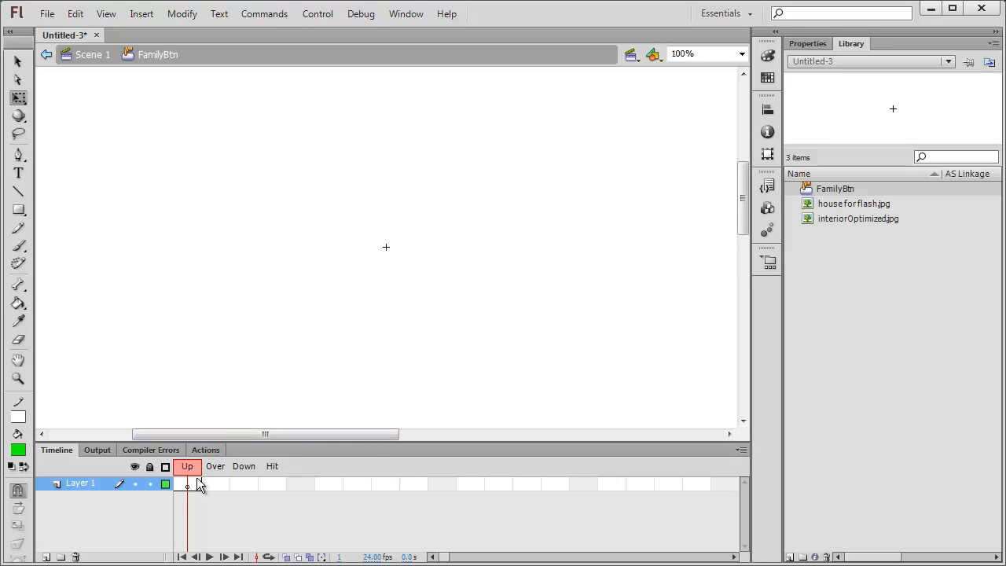
pyautogui.click(19, 172)
pyautogui.click(359, 283)
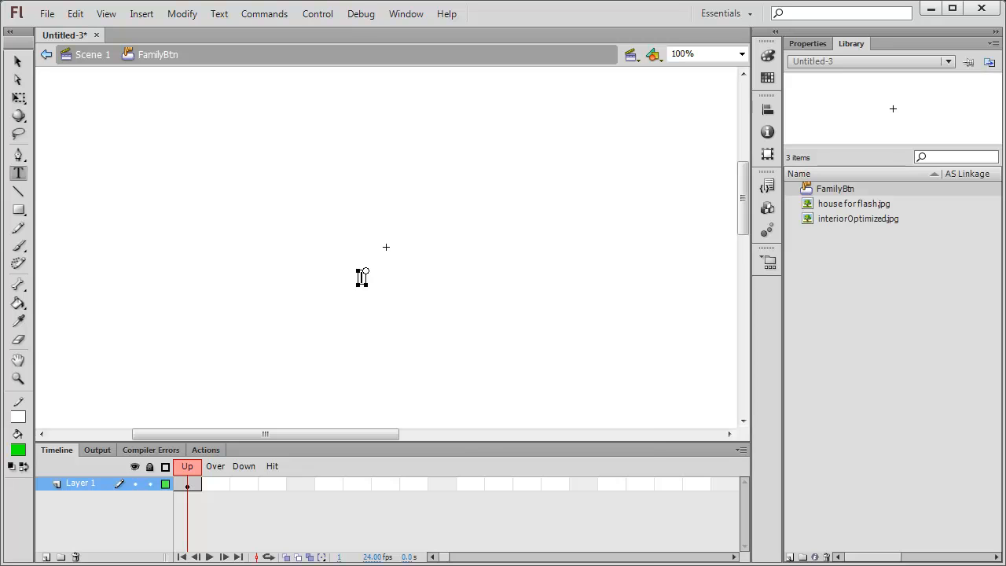
pyautogui.write('Family Room')
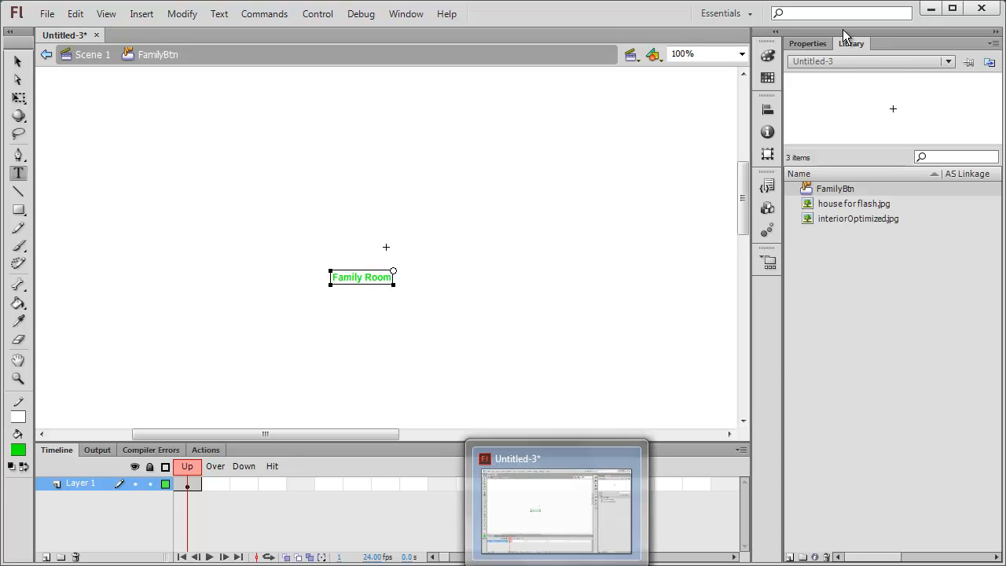
# Colour the Family Room text black and centre it on the symbol's registration point
pyautogui.click(800, 45)
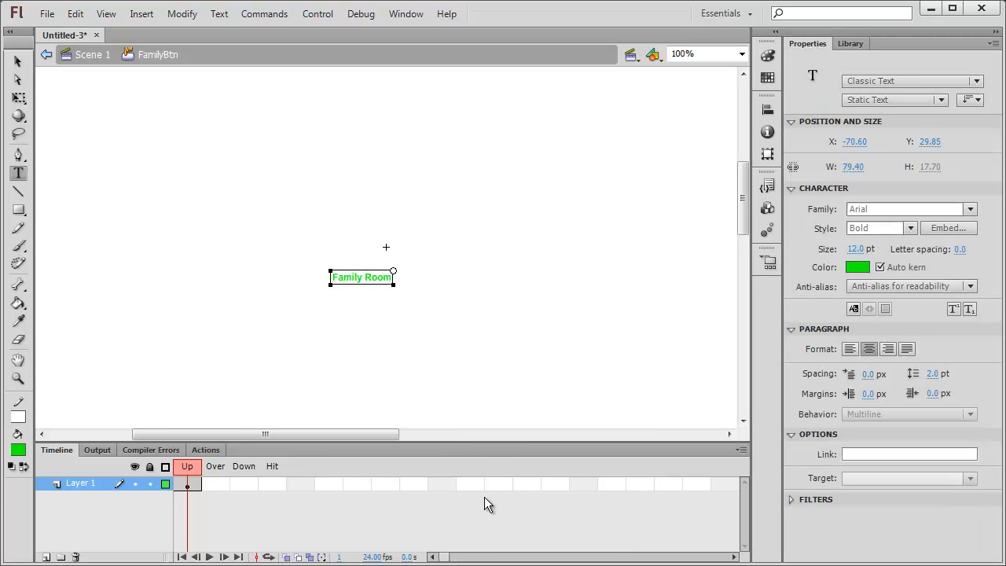
pyautogui.moveTo(331, 277); pyautogui.dragTo(419, 285)
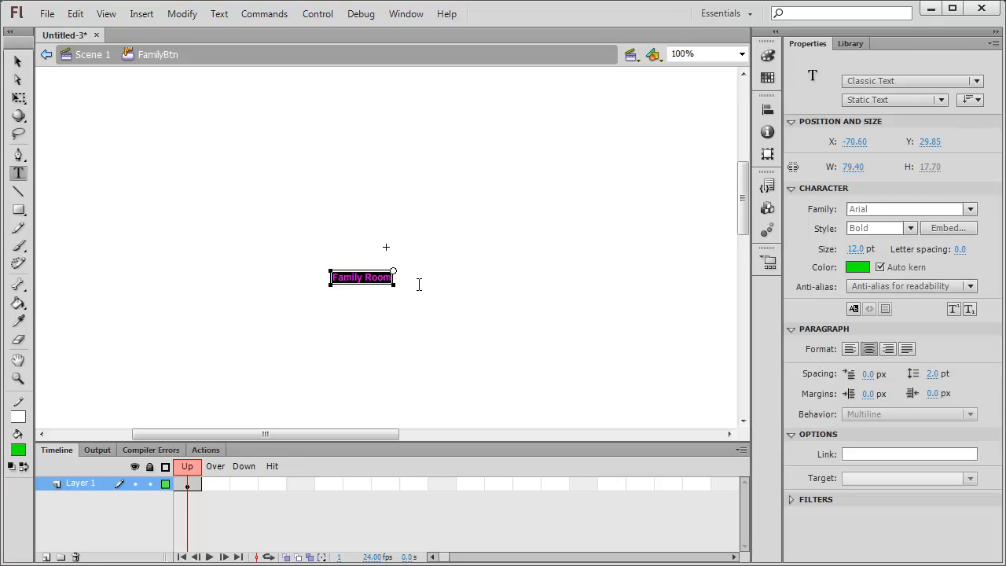
pyautogui.click(859, 267)
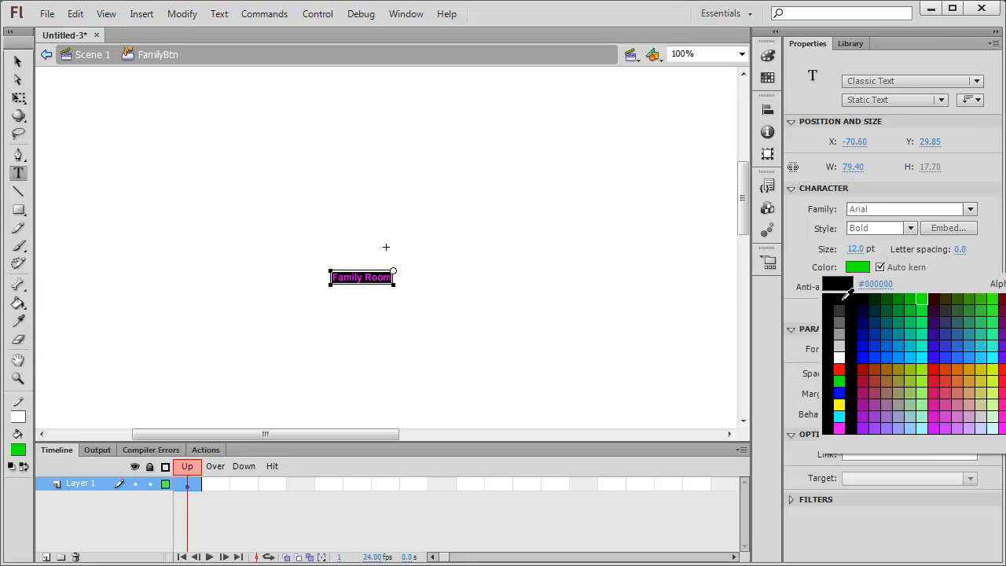
pyautogui.click(839, 300)
pyautogui.click(18, 60)
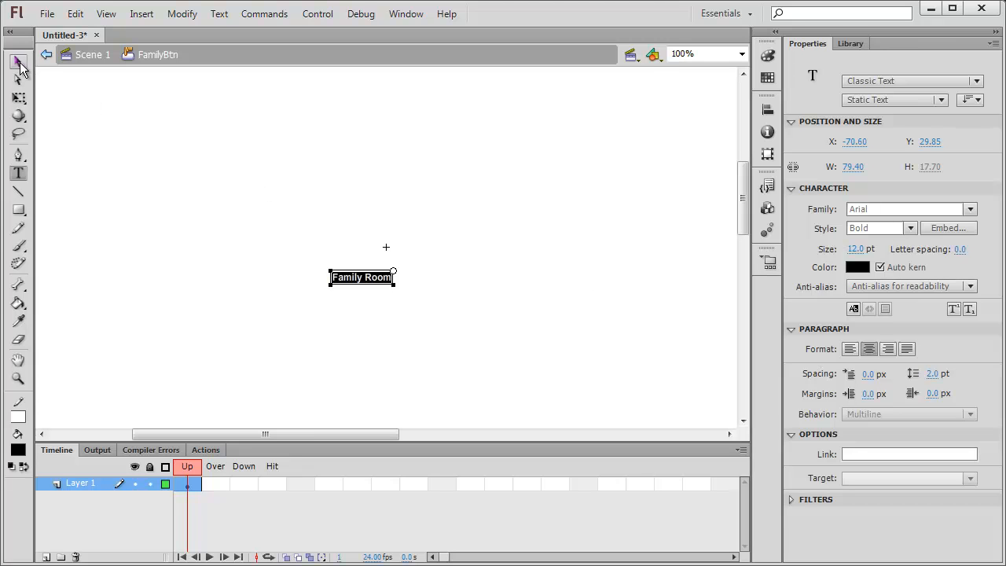
pyautogui.moveTo(363, 278); pyautogui.dragTo(388, 250)
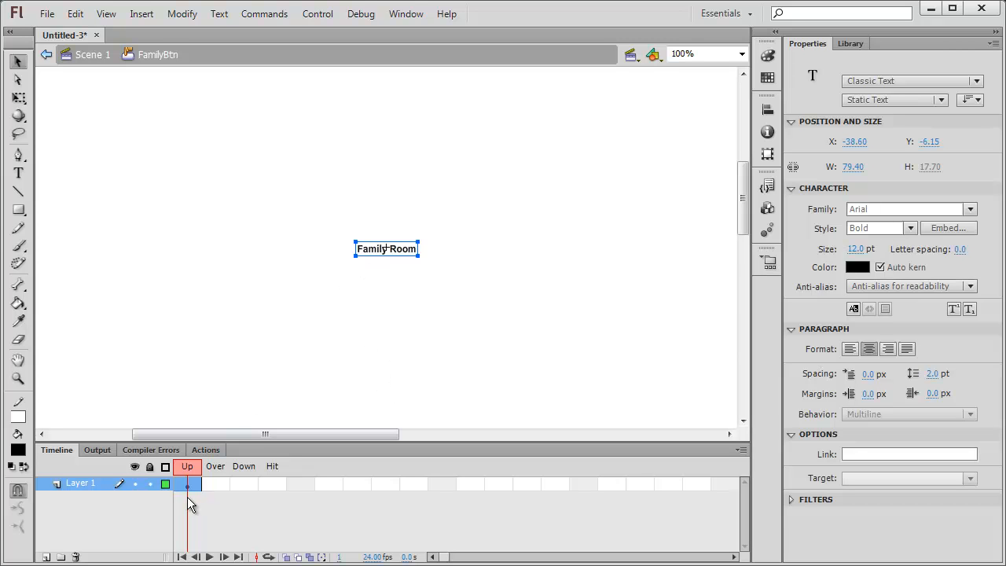
# Enlarge the timeline area and insert keyframes for the Over and Down states of the button's text layer
pyautogui.moveTo(226, 444); pyautogui.dragTo(236, 382)
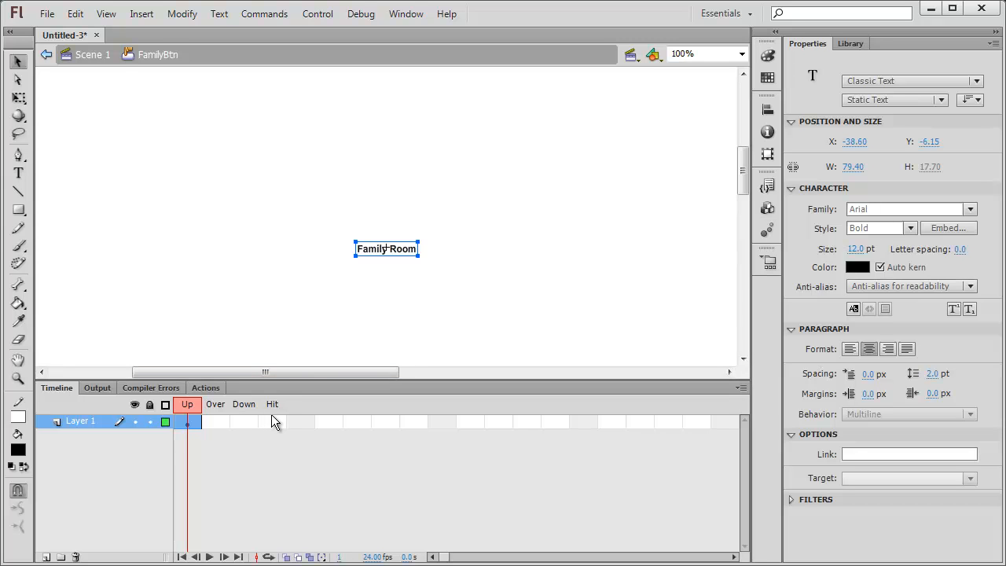
pyautogui.click(193, 424)
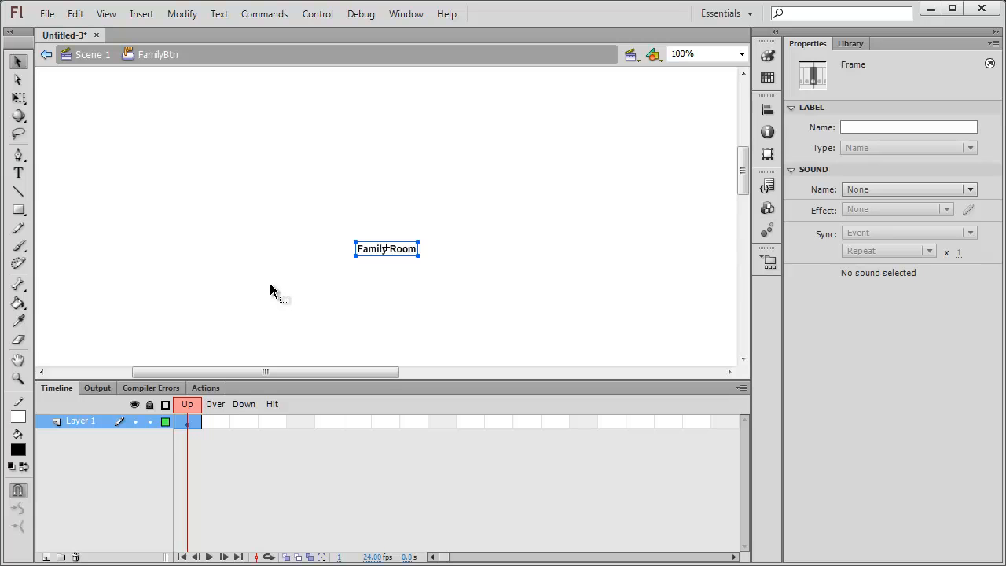
pyautogui.press('F6')
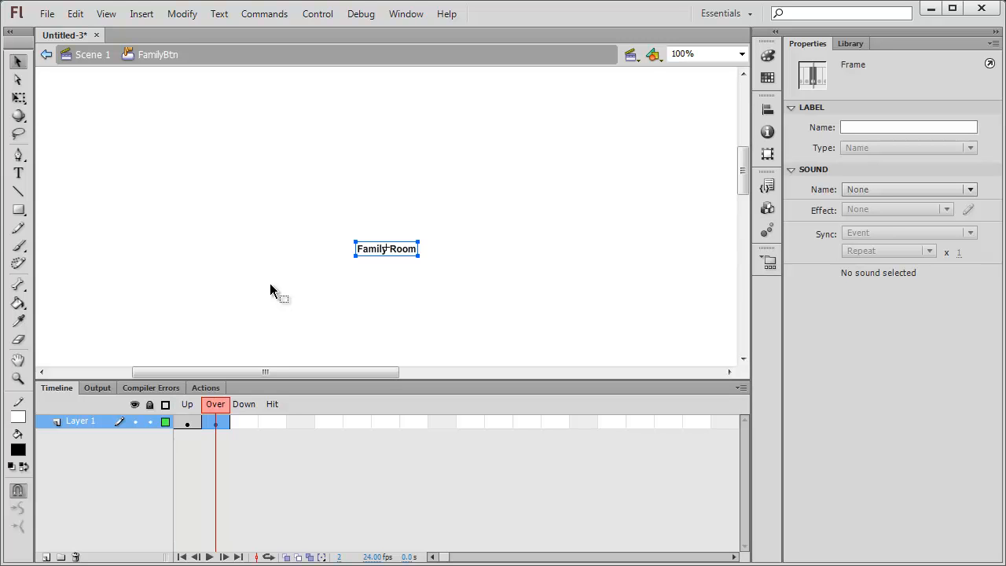
pyautogui.press('F6')
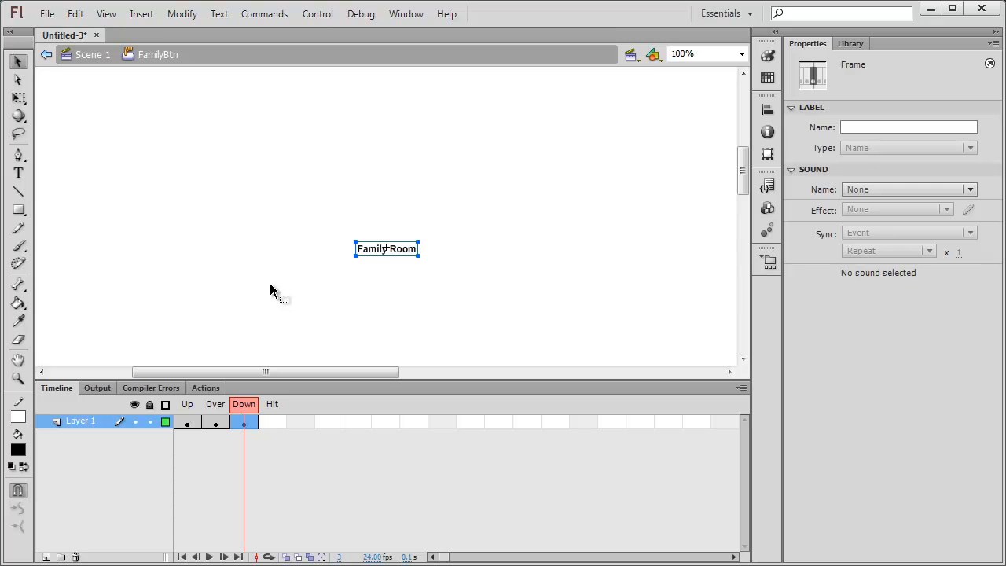
# Change the colour of the Family Room text in the Over state to medium grey
pyautogui.click(214, 423)
pyautogui.click(18, 173)
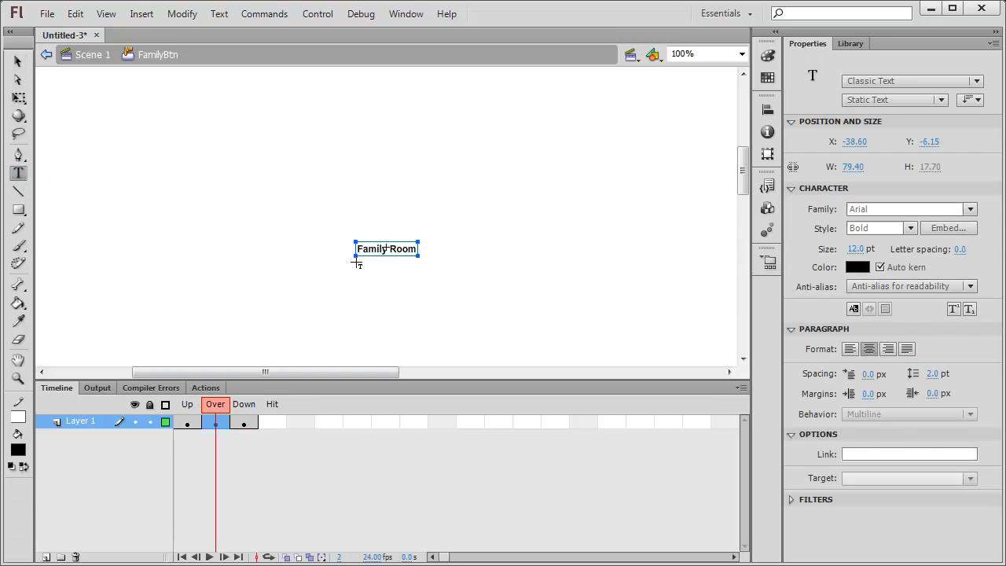
pyautogui.moveTo(359, 248); pyautogui.dragTo(419, 248)
pyautogui.click(859, 267)
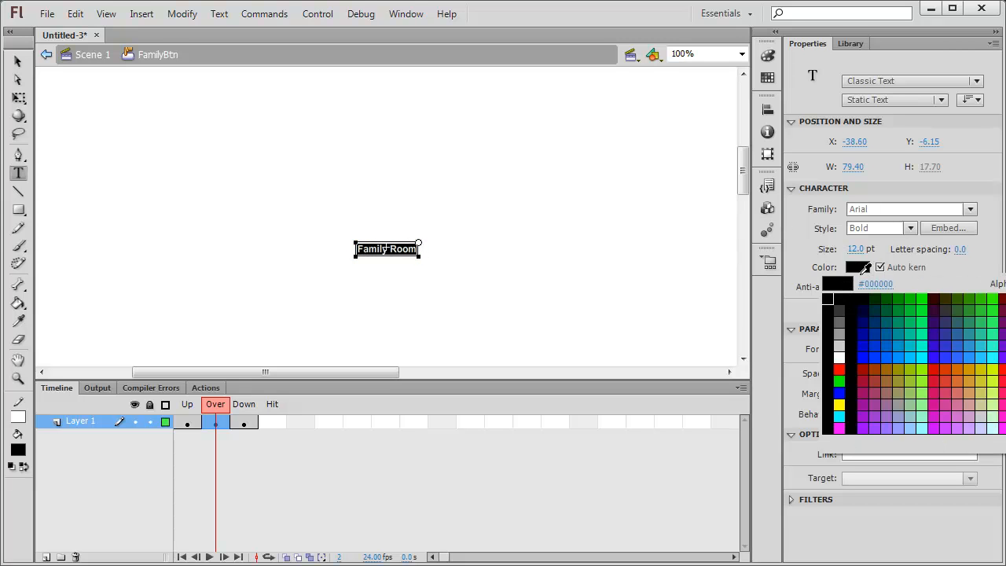
pyautogui.click(839, 334)
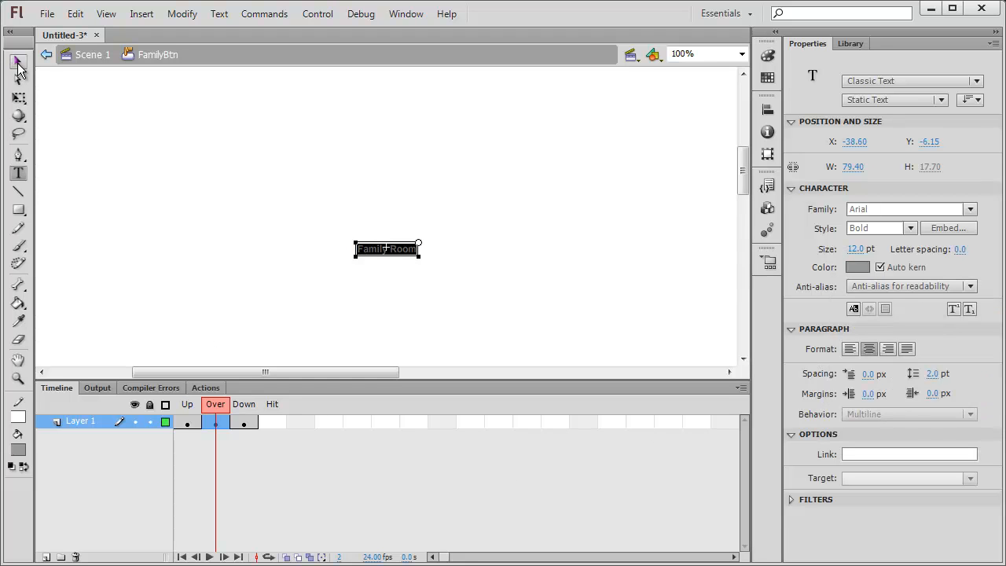
# Change the colour of the Family Room text in the Down state to red
pyautogui.click(245, 425)
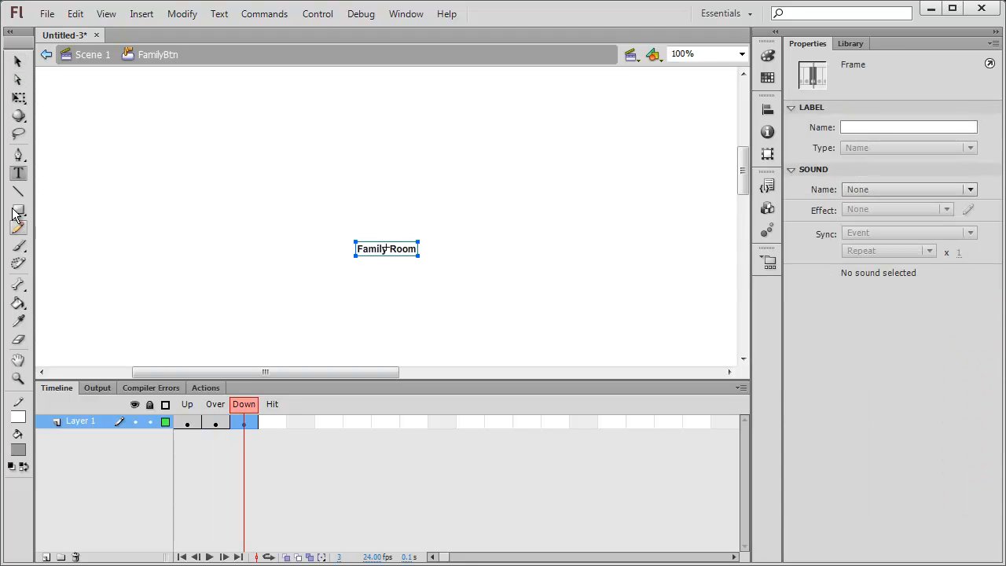
pyautogui.click(19, 174)
pyautogui.moveTo(357, 248); pyautogui.dragTo(433, 249)
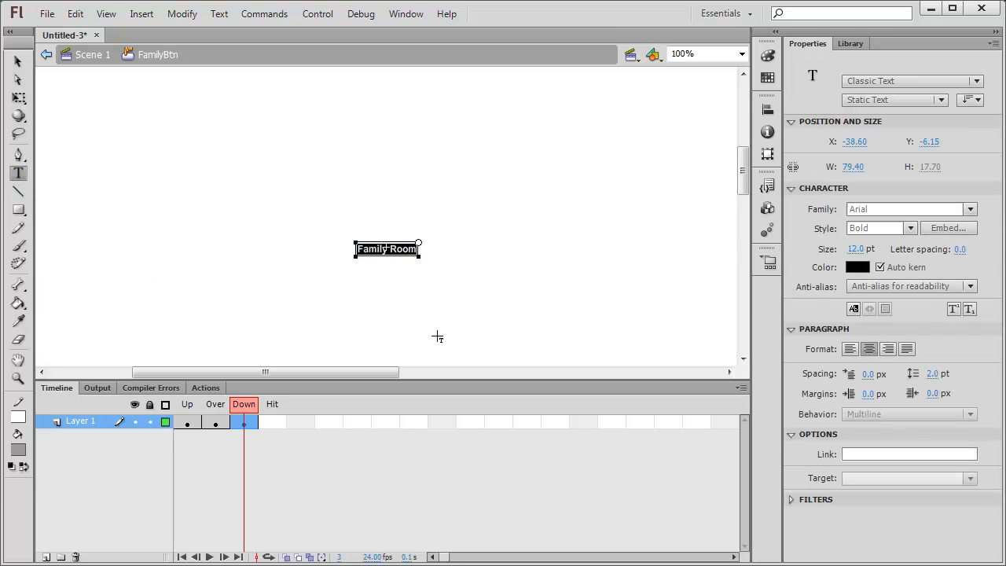
pyautogui.click(849, 267)
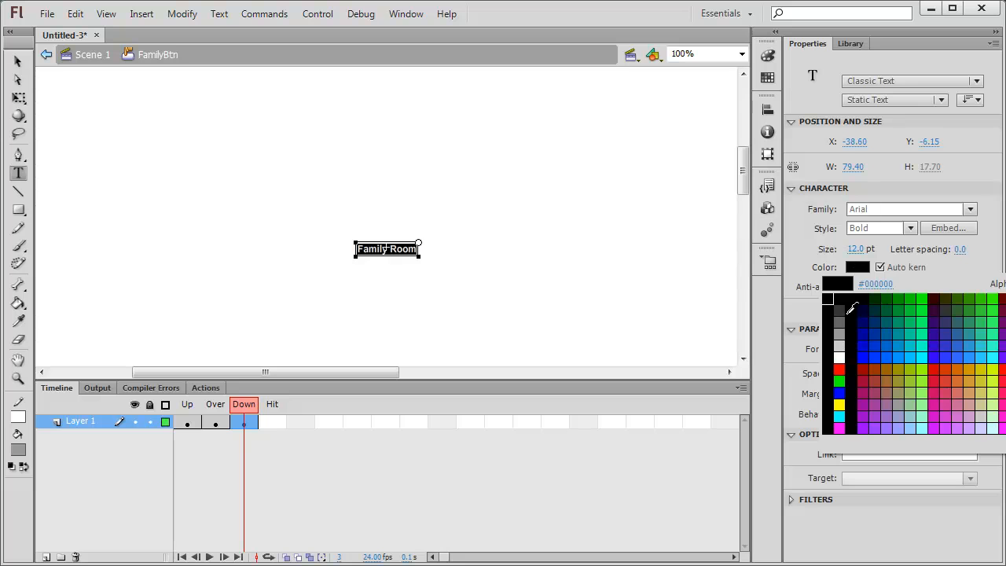
pyautogui.click(838, 369)
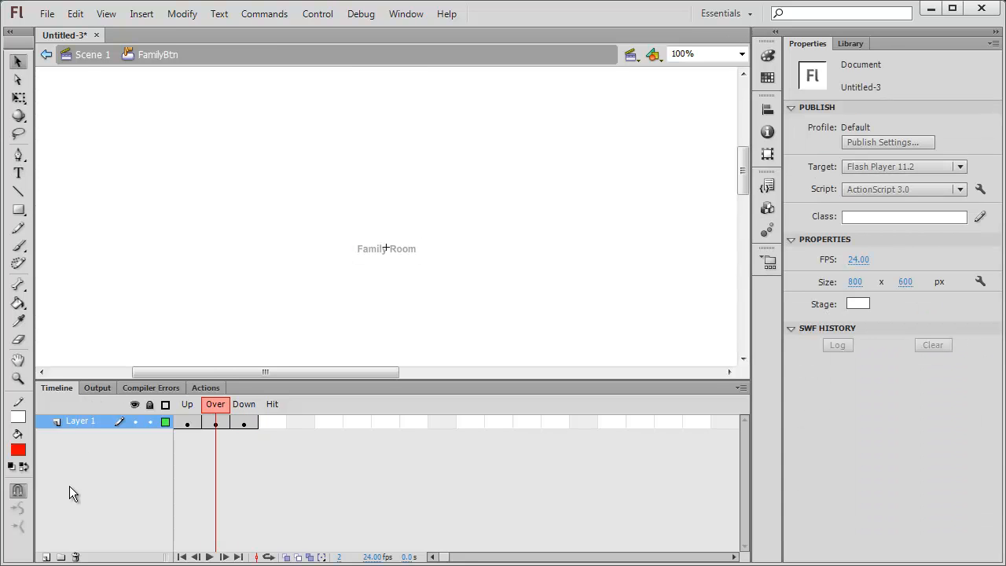
# Add a new layer above the button's text layer and insert a blank keyframe in its Over state
pyautogui.moveTo(127, 381); pyautogui.dragTo(127, 341)
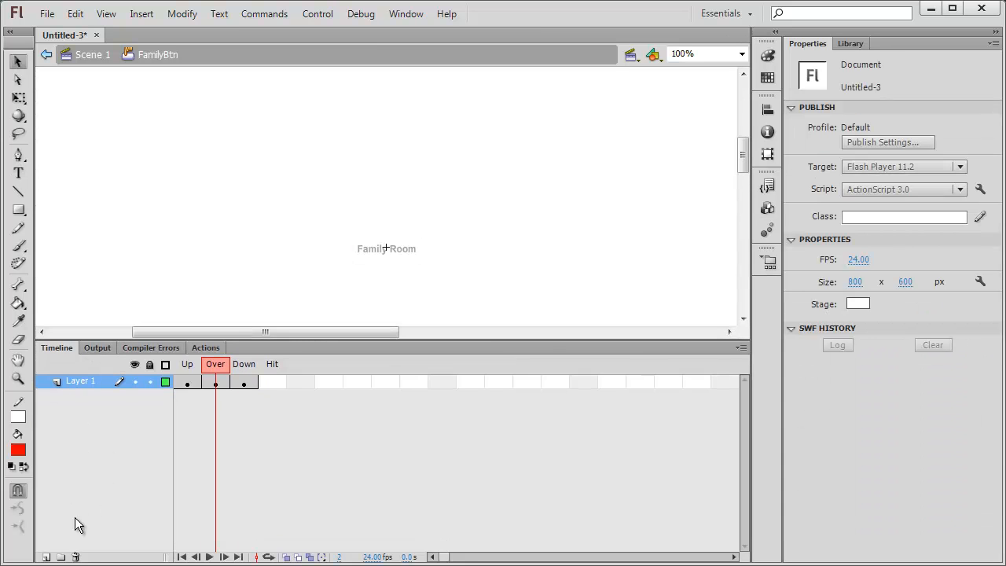
pyautogui.click(46, 556)
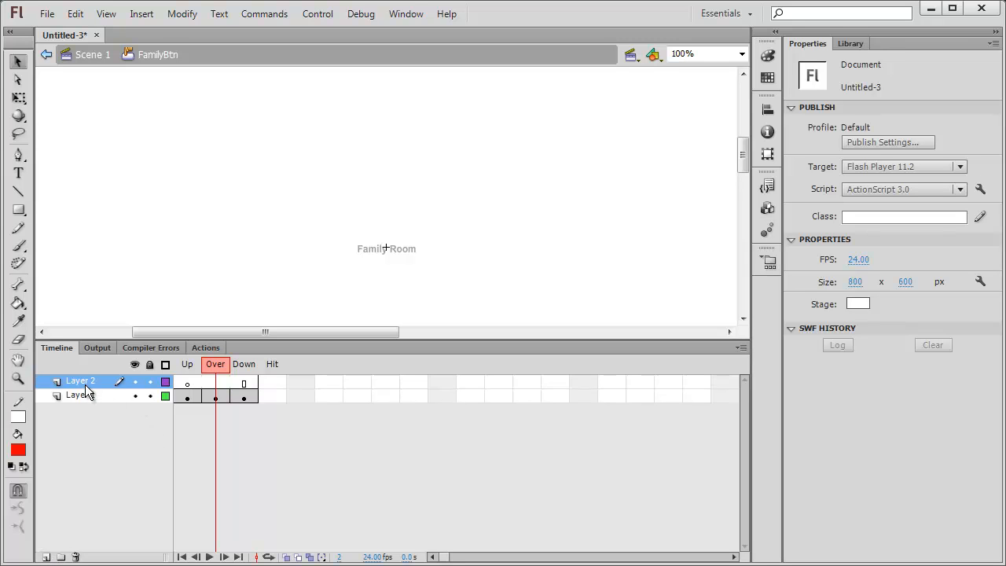
pyautogui.click(217, 382)
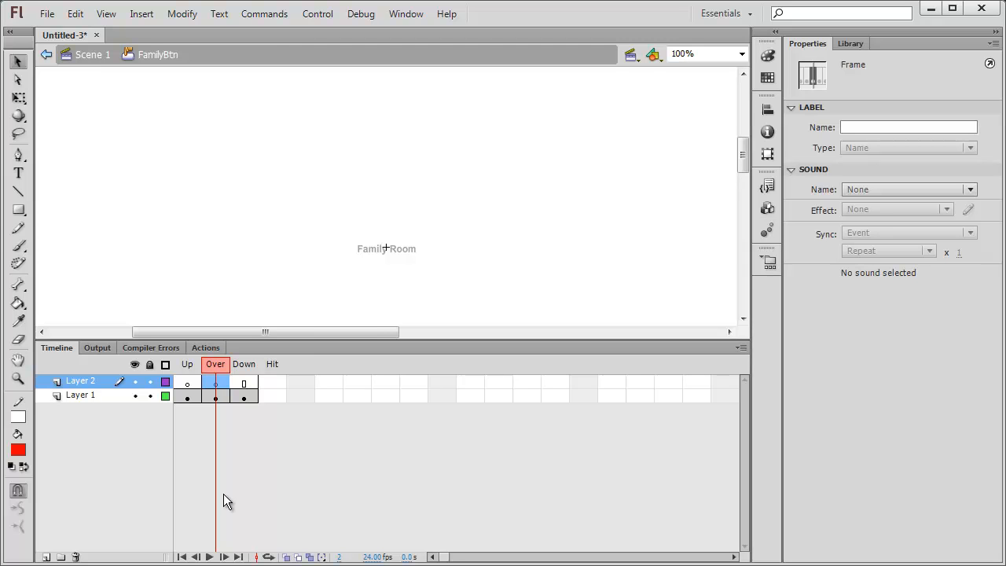
# Place interiorOptimized.jpg in the new layer's Over state, roughly centred horizontally on the symbol's registration point
pyautogui.click(861, 45)
pyautogui.click(812, 220)
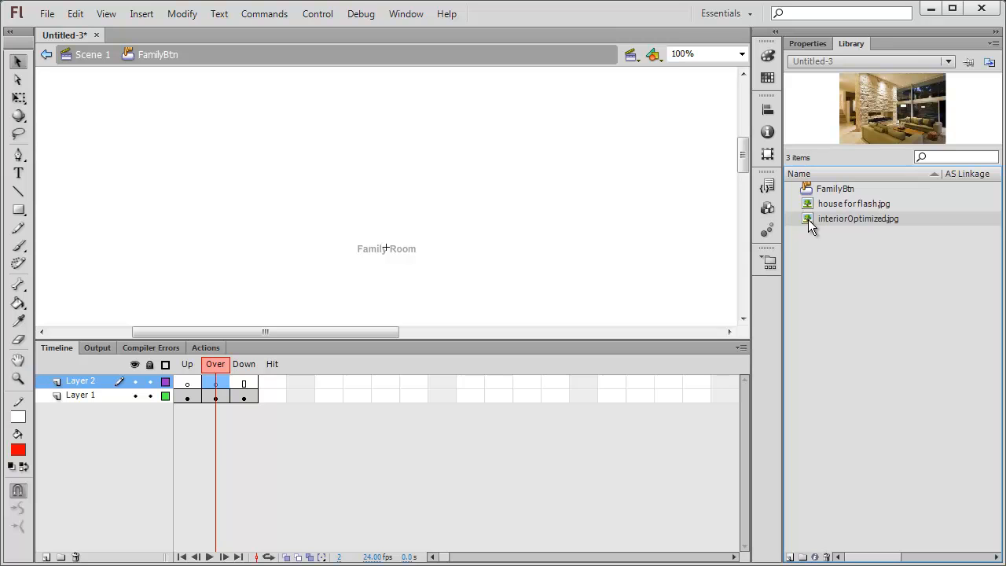
pyautogui.moveTo(807, 218); pyautogui.dragTo(381, 211)
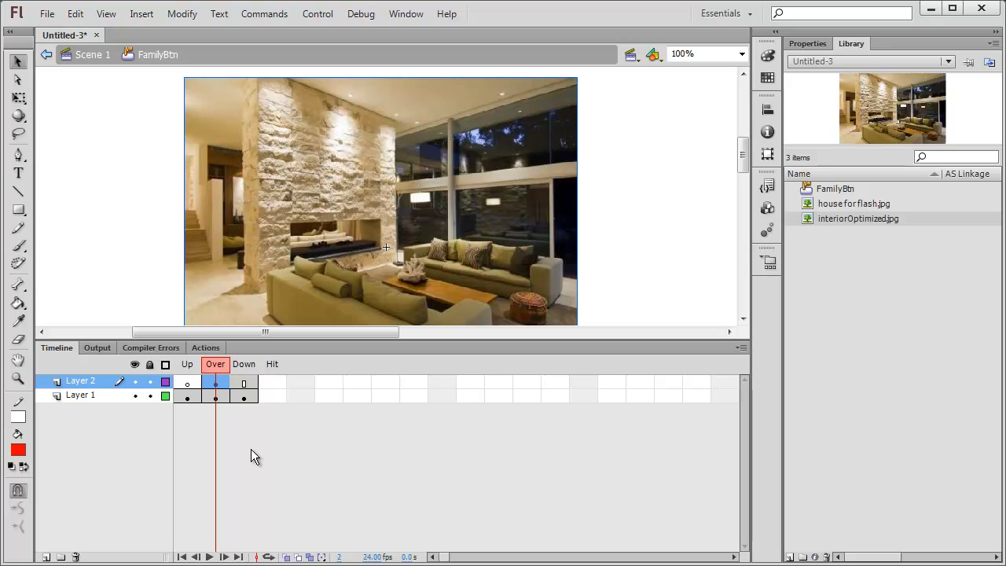
# Hide the photo layer and insert a blank keyframe in the text layer's Hit state
pyautogui.click(134, 383)
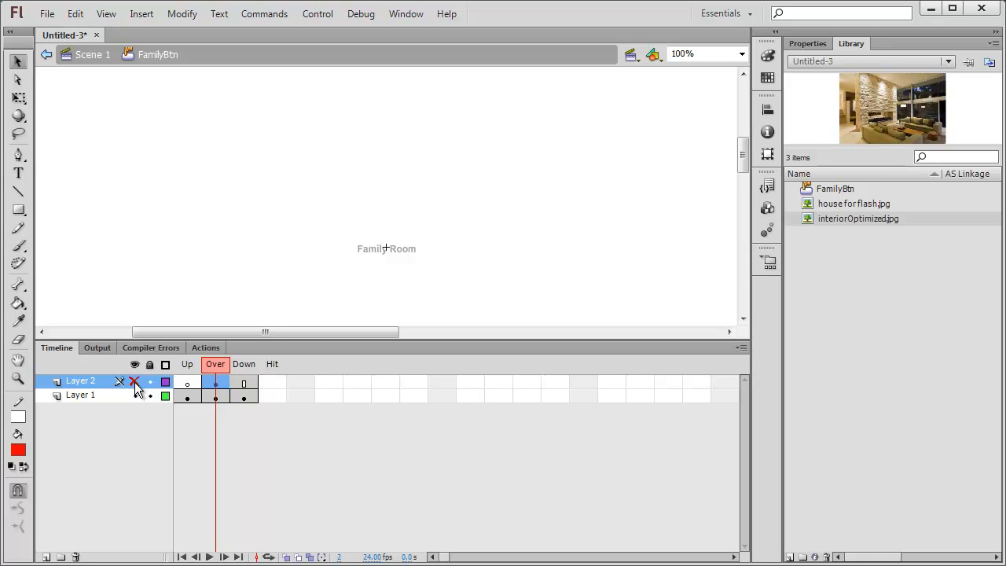
pyautogui.click(273, 395)
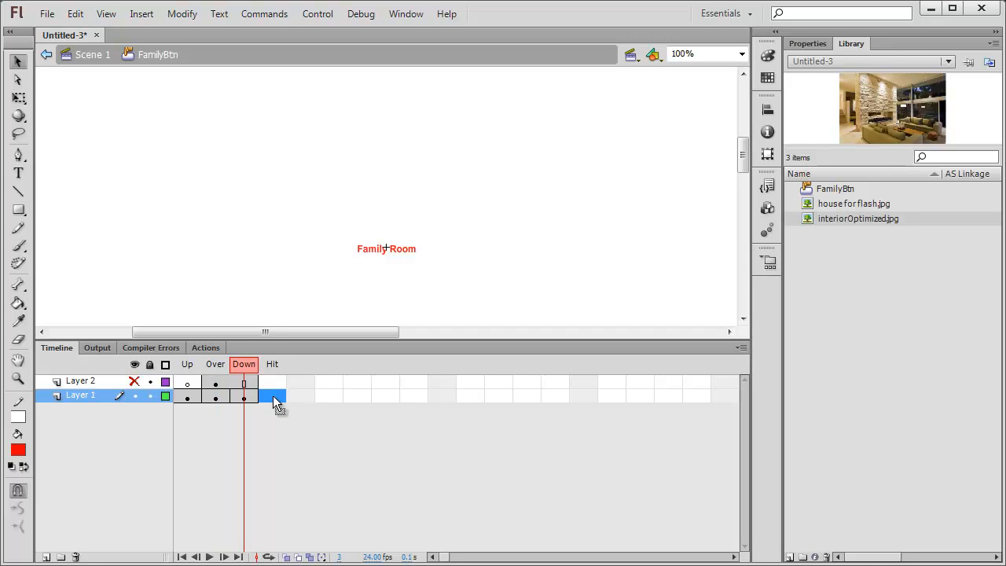
pyautogui.click(275, 397)
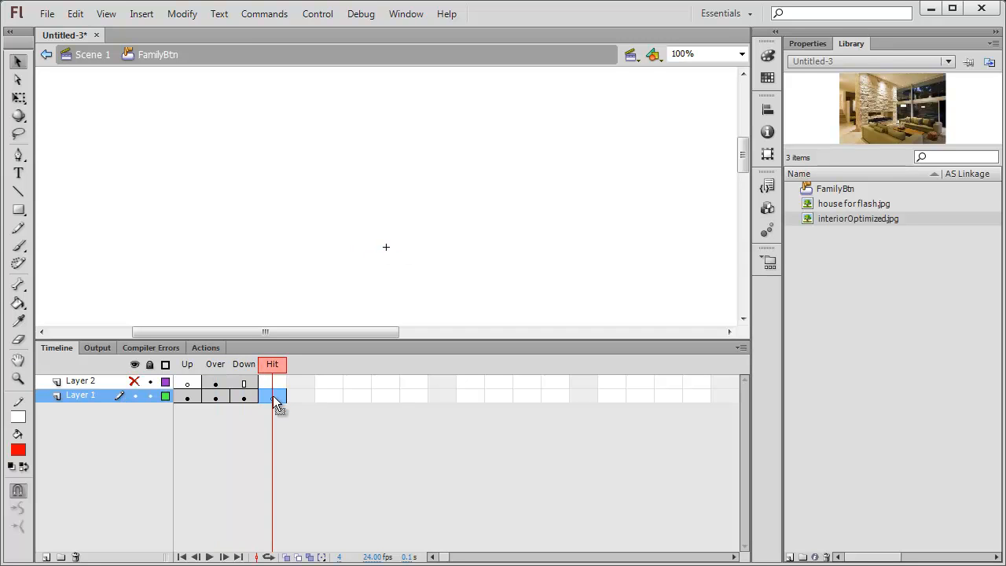
pyautogui.press('F7')
# Turn on onion skinning at the Hit state and make the photo layer visible again
pyautogui.click(249, 364)
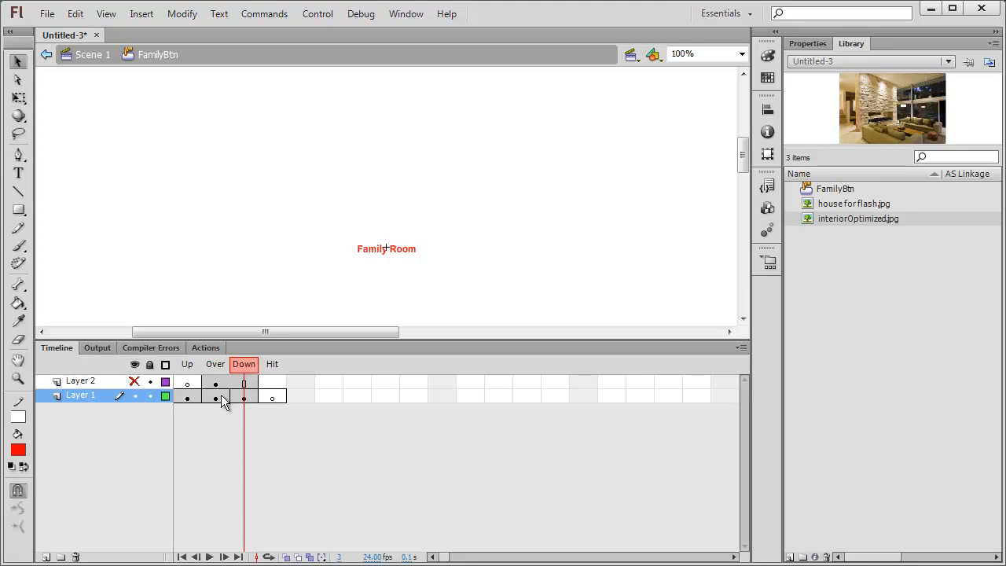
pyautogui.moveTo(240, 363); pyautogui.dragTo(269, 364)
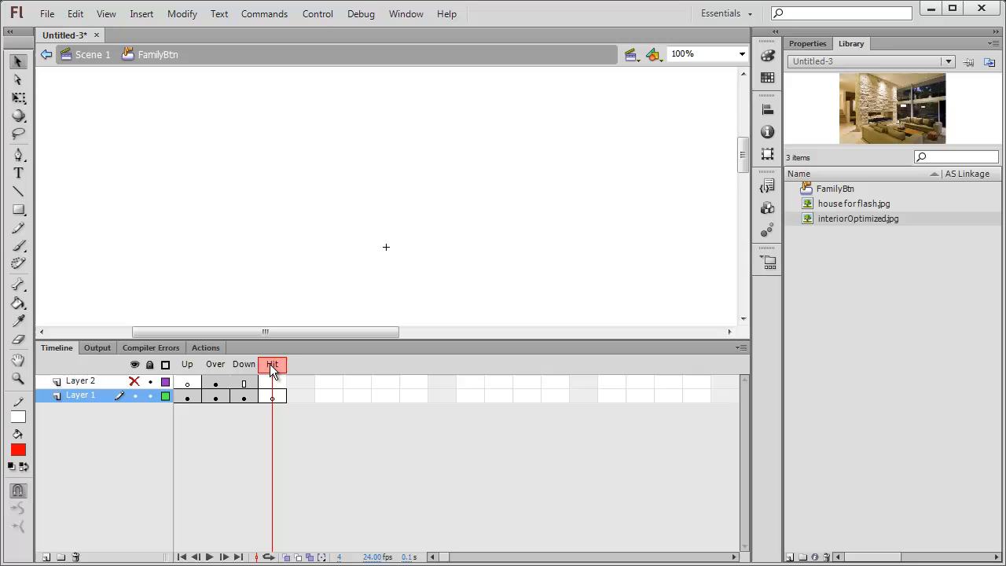
pyautogui.click(287, 558)
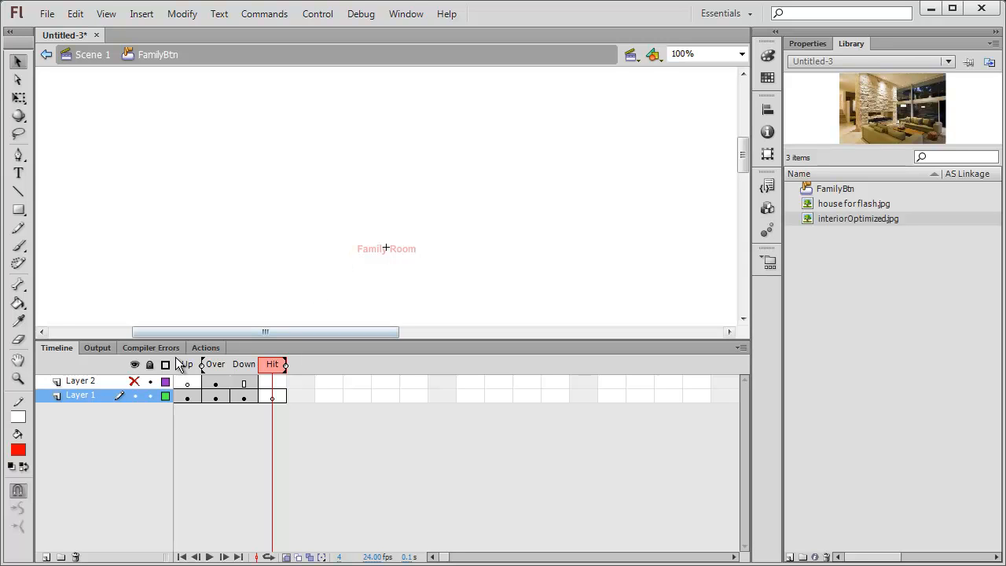
pyautogui.click(134, 381)
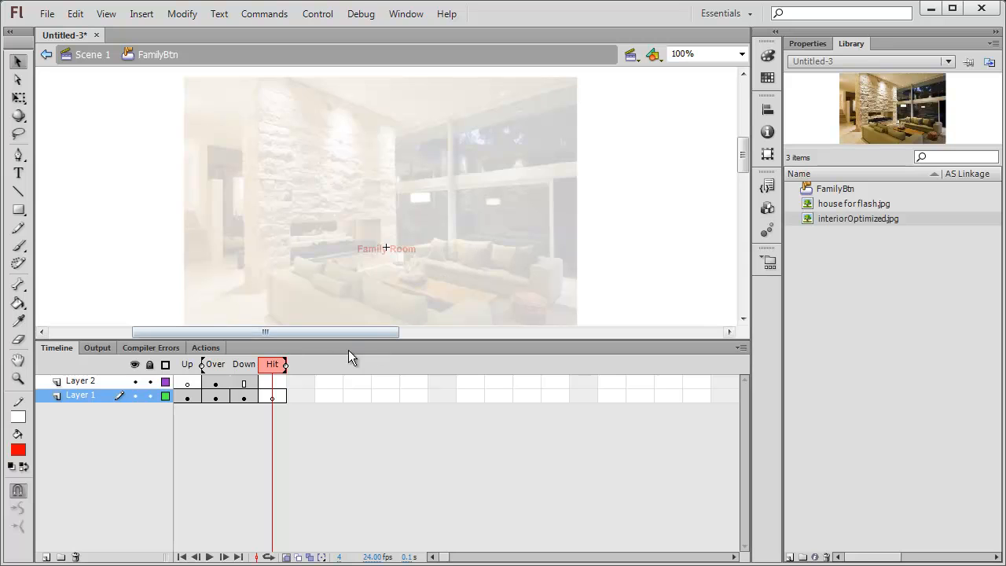
# Draw a filled red rectangle just covering the Family Room text in the text layer's Hit state
pyautogui.click(272, 397)
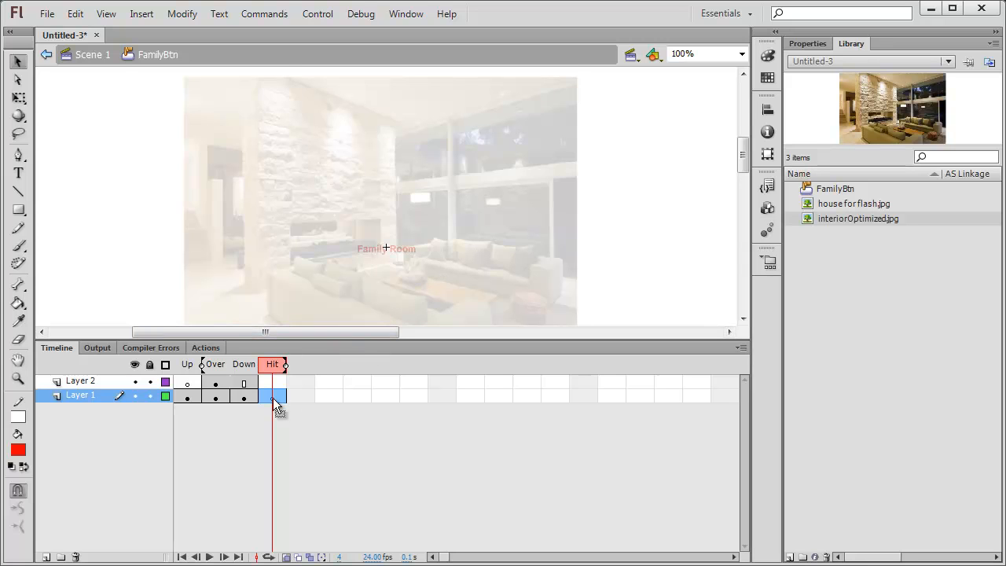
pyautogui.click(18, 210)
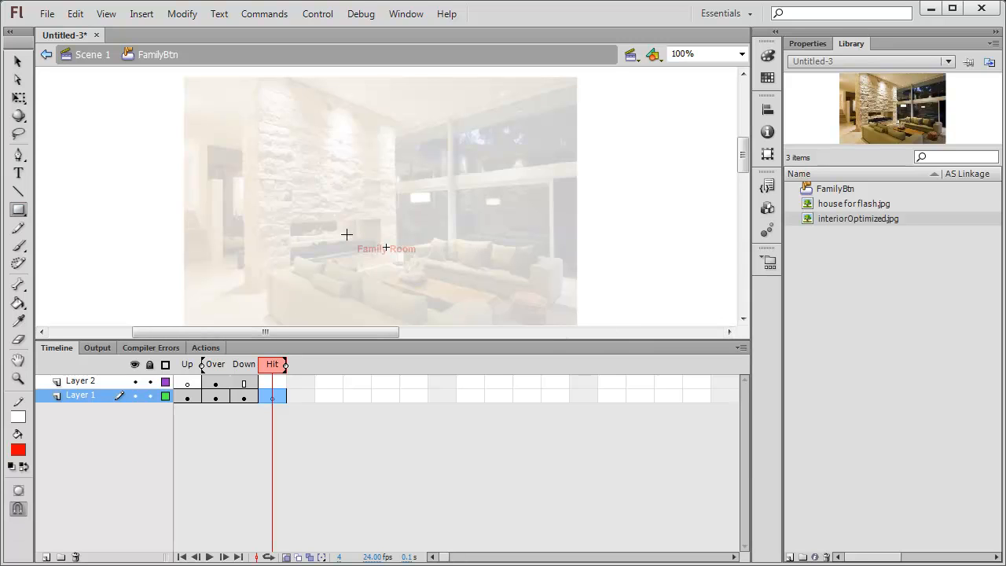
pyautogui.moveTo(353, 238); pyautogui.dragTo(422, 260)
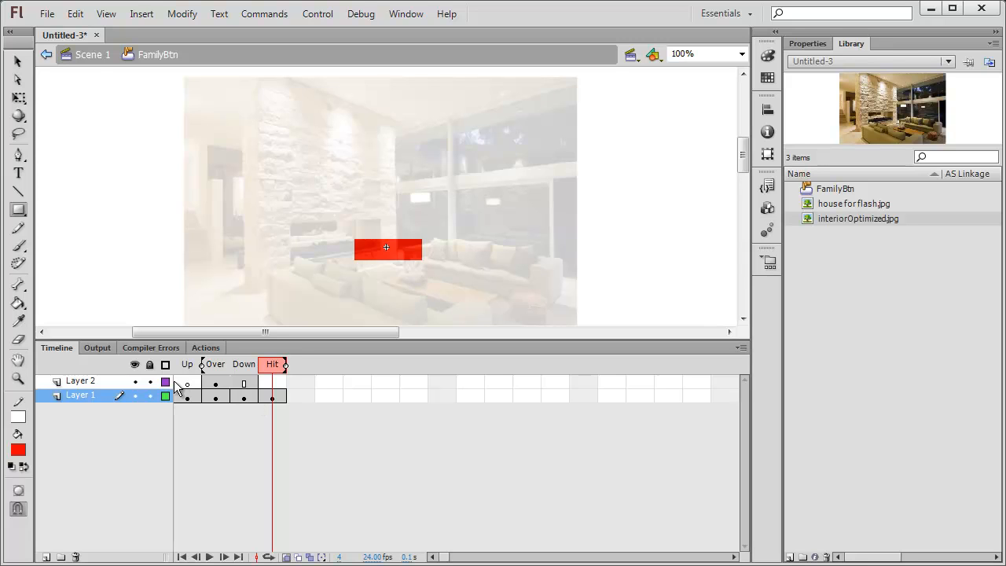
# Return to Scene 1, place FamilyBtn above the 17'-8" x 20'-0" dimension on the buttons layer, and turn off onion skinning
pyautogui.click(92, 57)
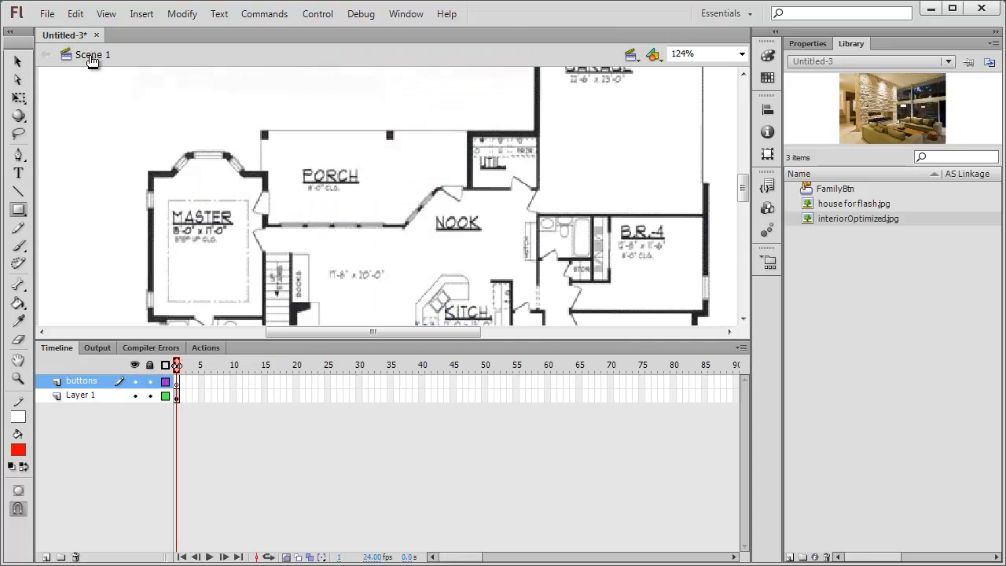
pyautogui.click(808, 192)
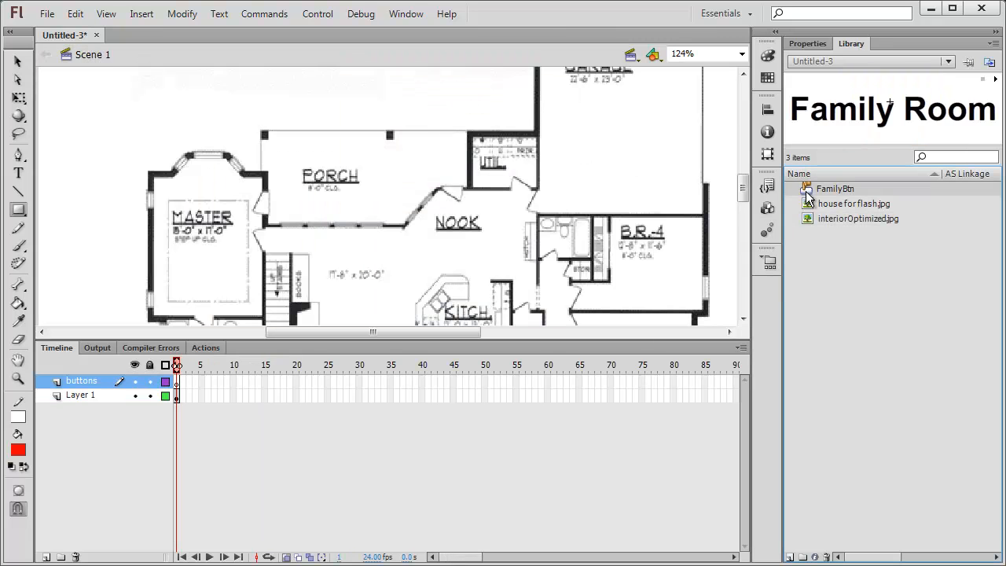
pyautogui.moveTo(808, 192); pyautogui.dragTo(354, 262)
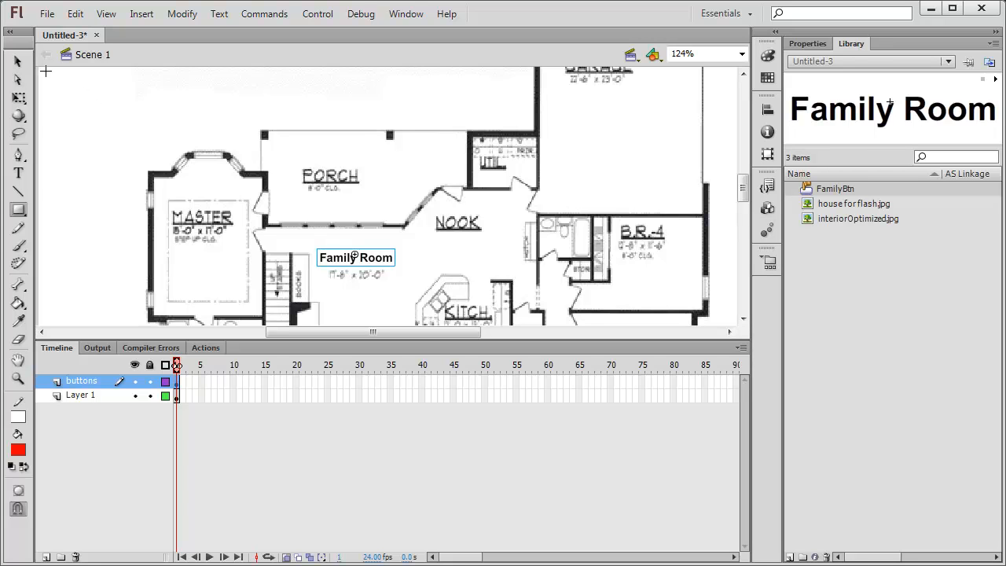
pyautogui.click(18, 61)
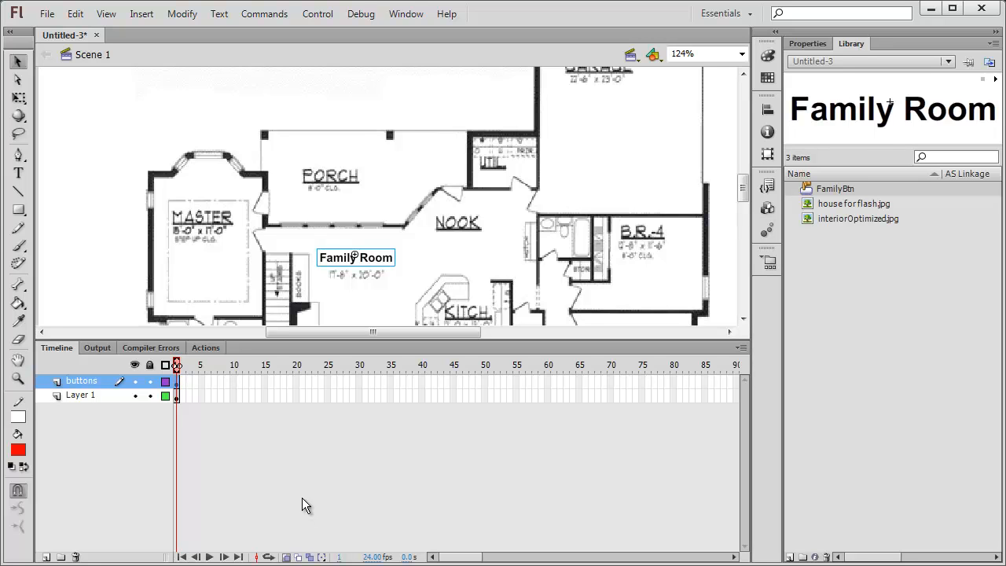
pyautogui.click(286, 556)
# Test the movie and check the Family Room button's rollover on the floor plan
pyautogui.hotkey('ctrl', 'Return')
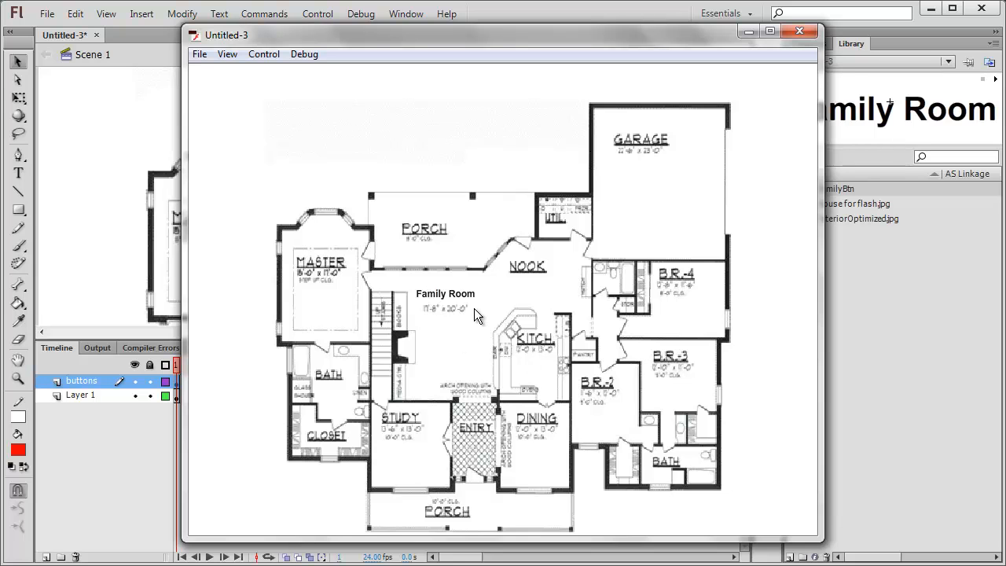
pyautogui.moveTo(469, 304)
pyautogui.click(801, 31)
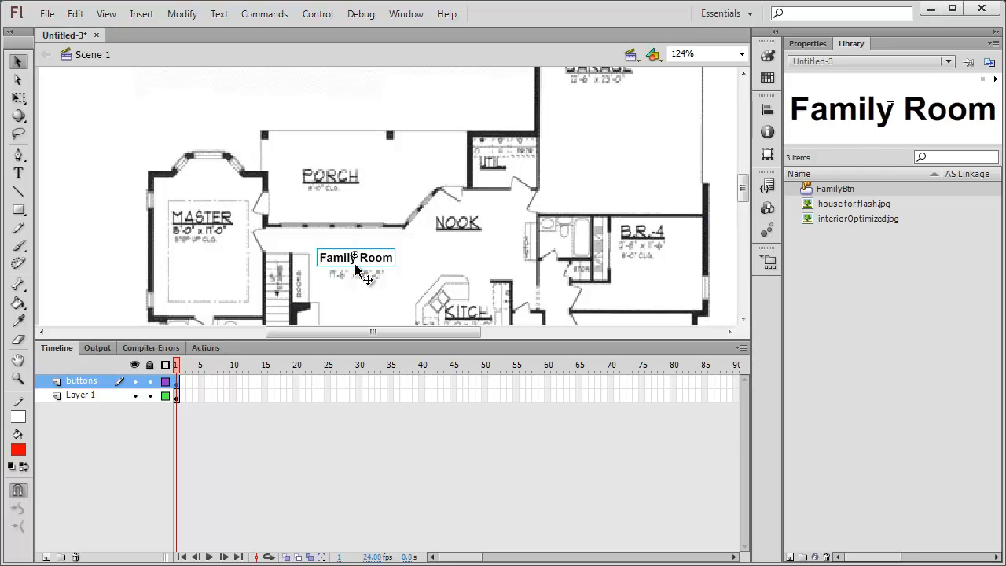
# Open FamilyBtn for editing and move the photo keyframe on Layer 2 from the Over state to the Down state
pyautogui.doubleClick(807, 191)
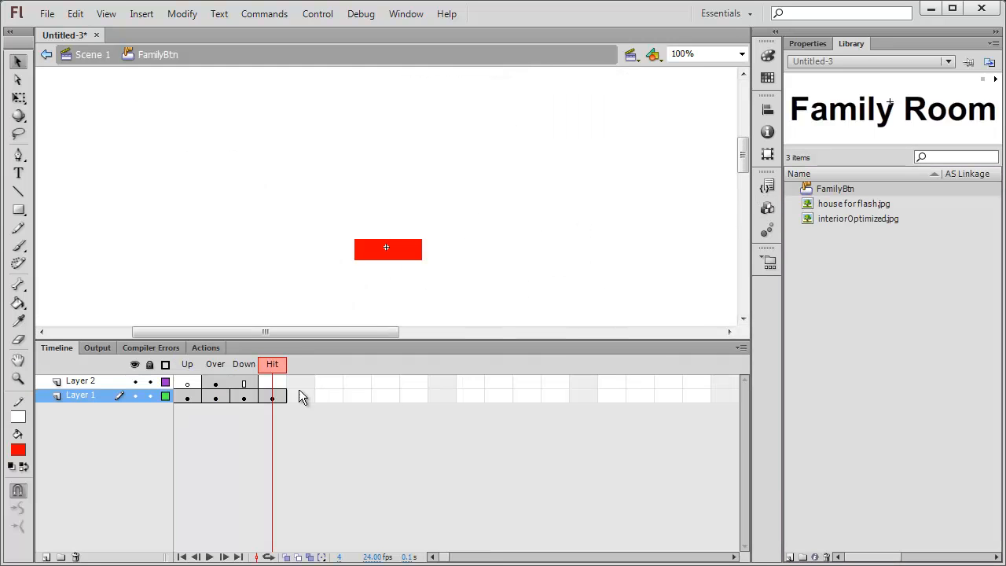
pyautogui.moveTo(279, 364); pyautogui.dragTo(216, 369)
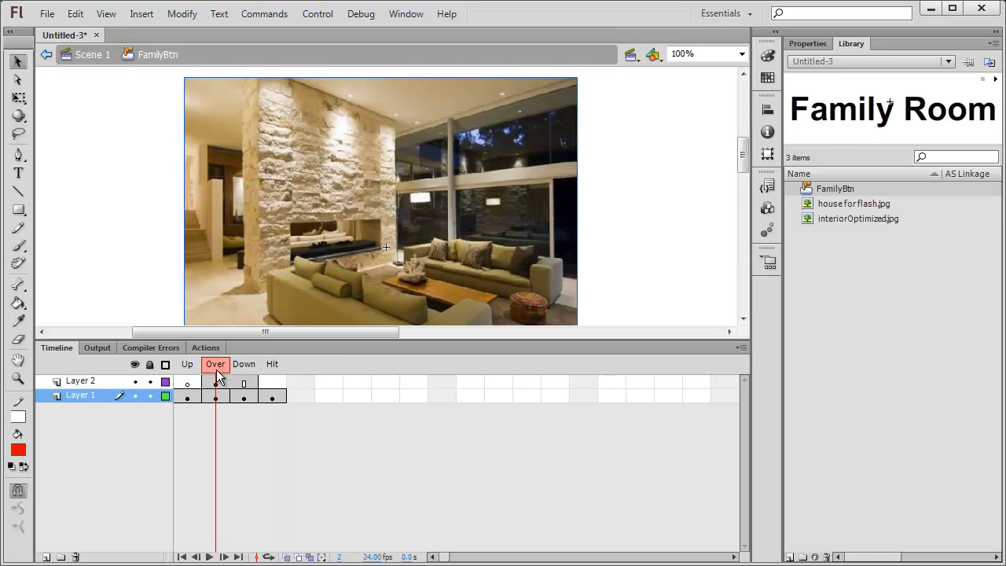
pyautogui.click(218, 383)
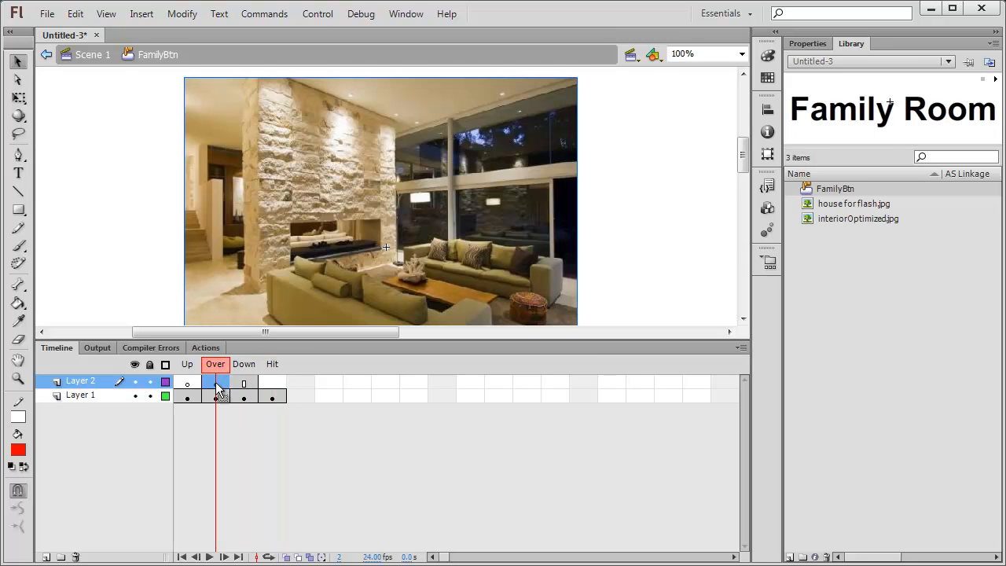
pyautogui.moveTo(216, 383); pyautogui.dragTo(258, 434)
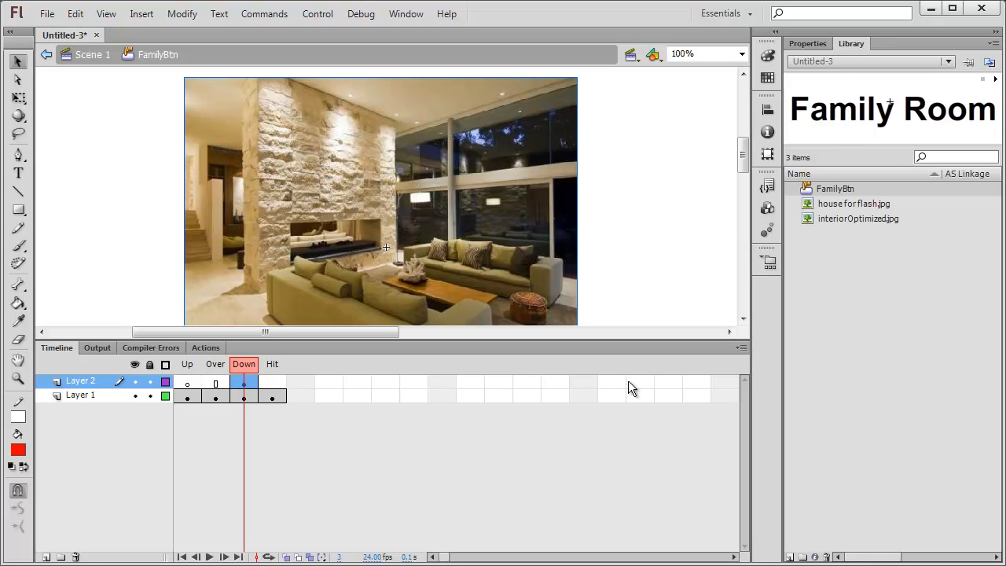
# Test the movie again and try the Family Room button's Over and Down states
pyautogui.hotkey('ctrl', 'Return')
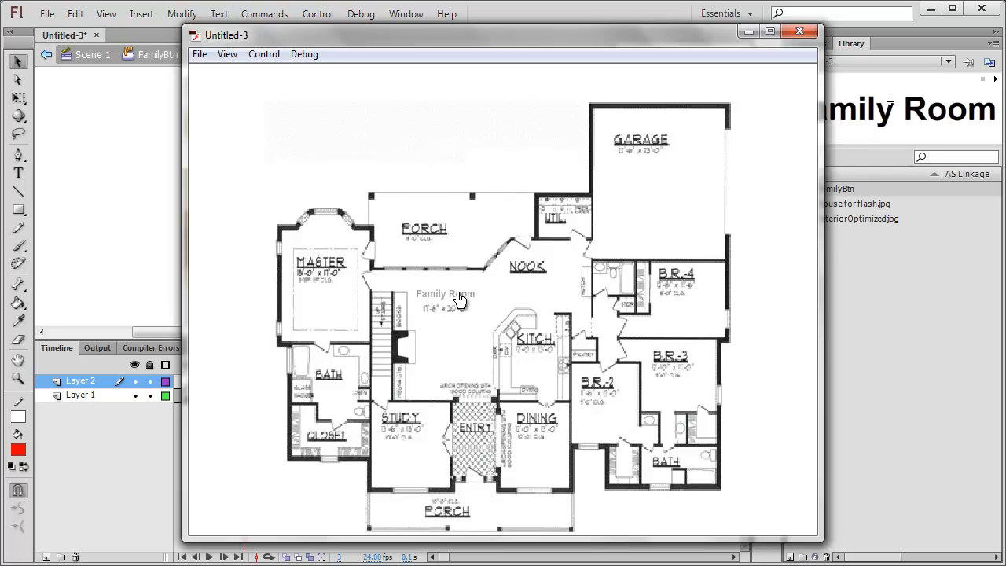
pyautogui.click(460, 299)
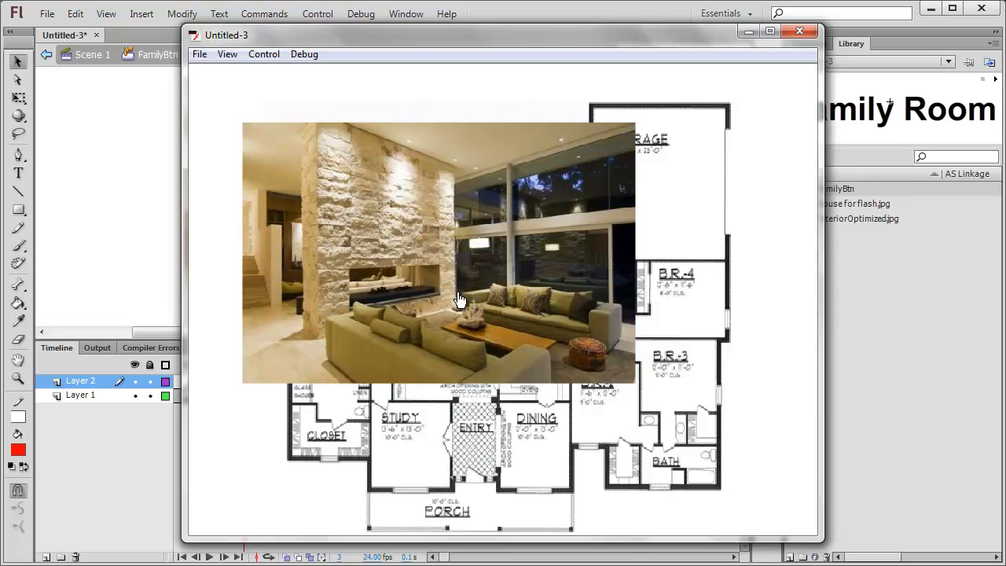
pyautogui.click(460, 300)
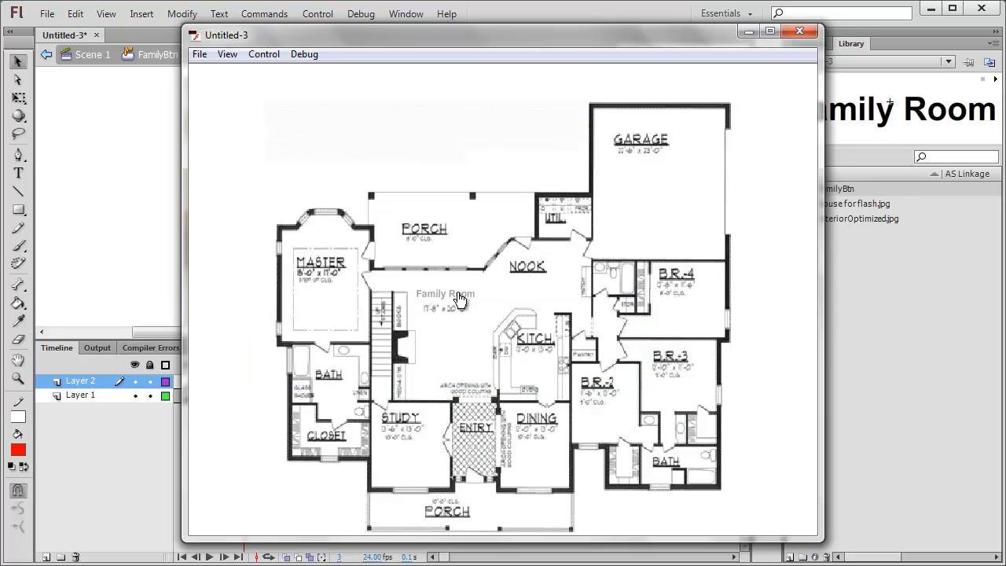
pyautogui.click(800, 31)
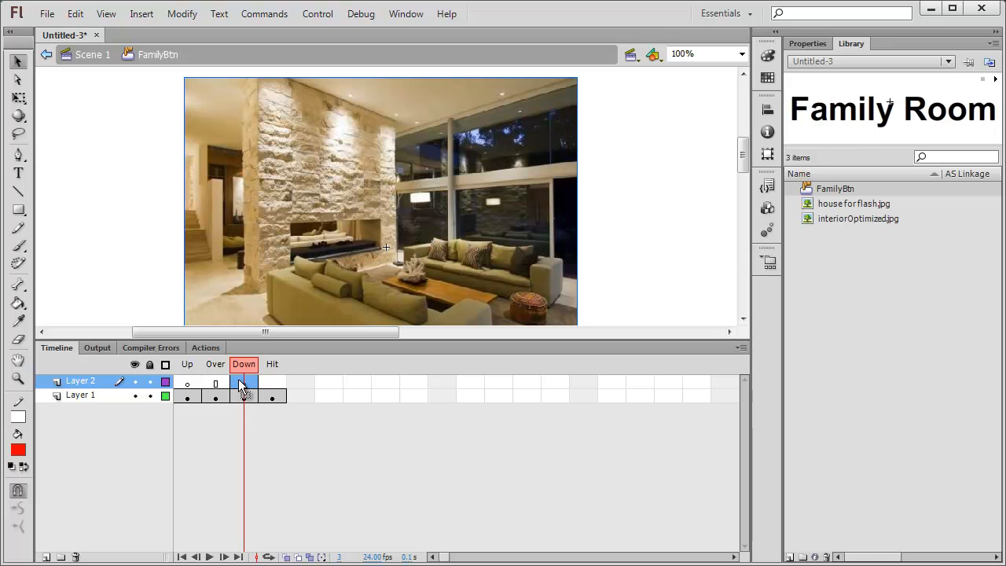
# Move the Down state's photo to the right of the Family Room text and test the button in the movie
pyautogui.moveTo(233, 256); pyautogui.dragTo(484, 244)
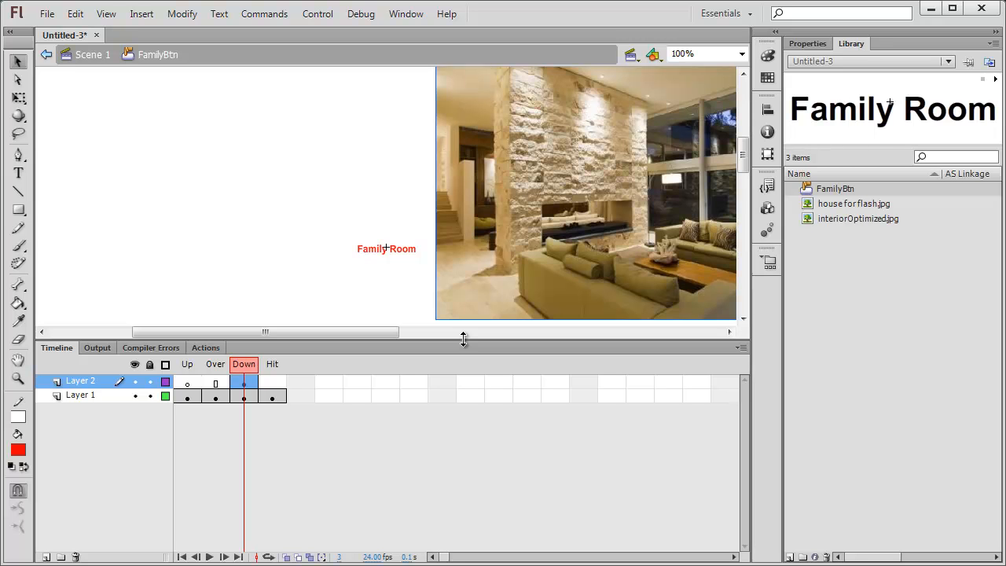
pyautogui.hotkey('ctrl', 'Return')
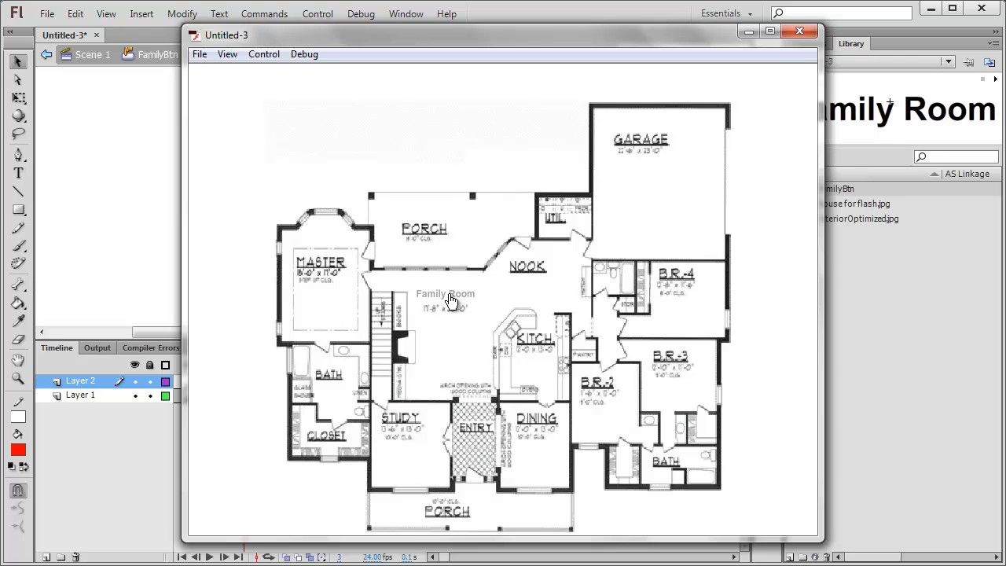
pyautogui.click(450, 301)
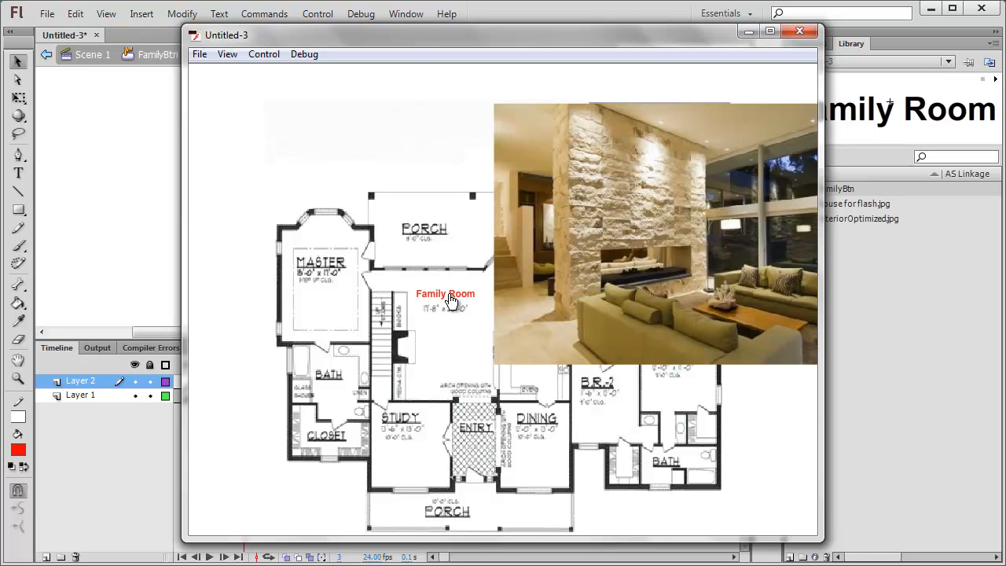
pyautogui.click(448, 295)
pyautogui.click(449, 295)
pyautogui.click(450, 300)
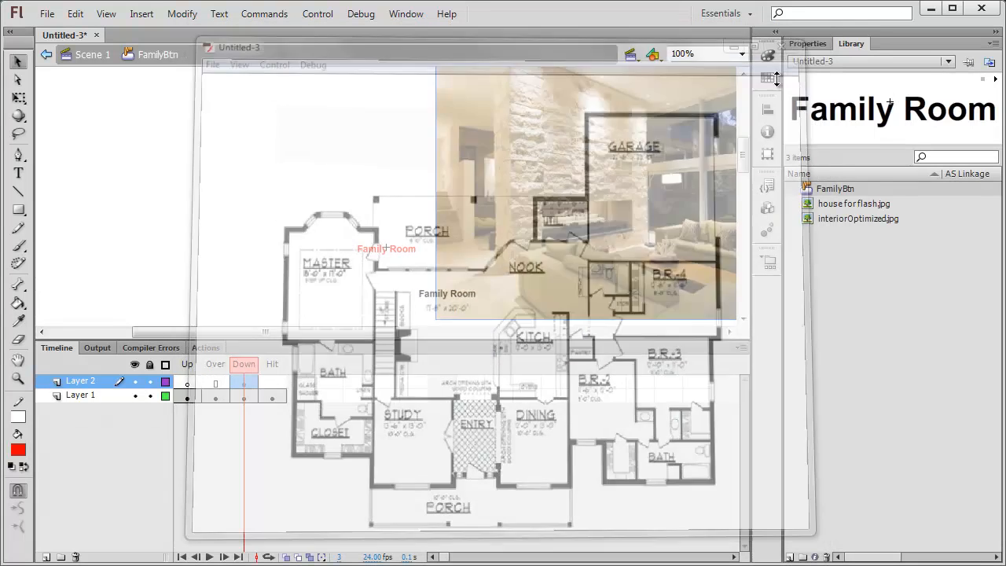
pyautogui.click(799, 31)
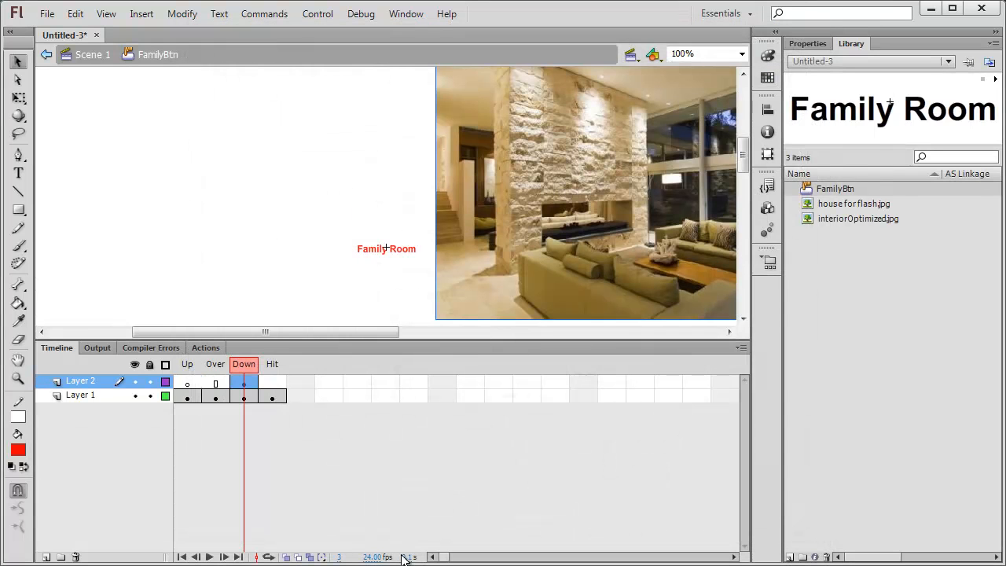
# Stretch the Hit state's red rectangle vertically well above and below the text area, keeping its width
pyautogui.click(269, 395)
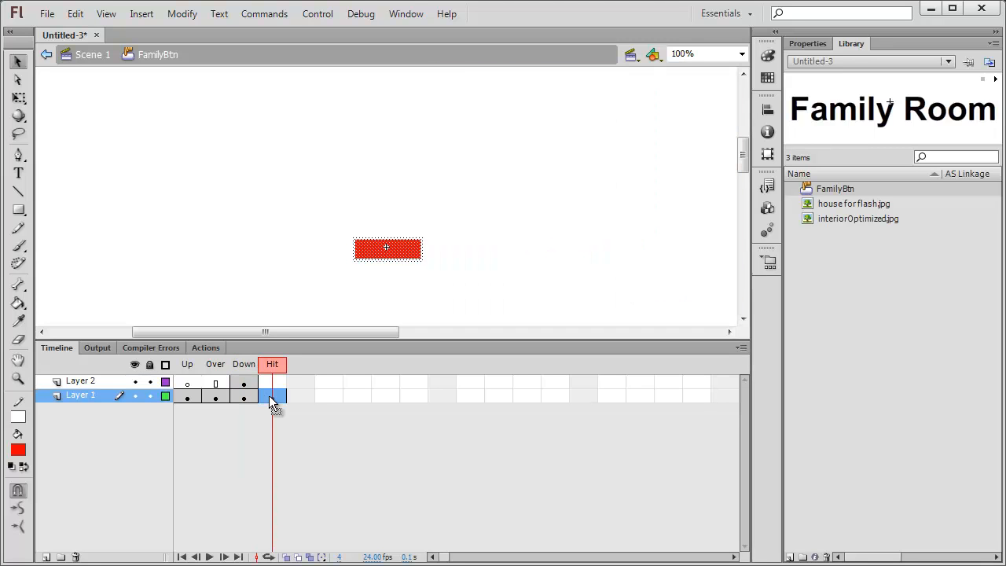
pyautogui.moveTo(268, 340); pyautogui.dragTo(255, 407)
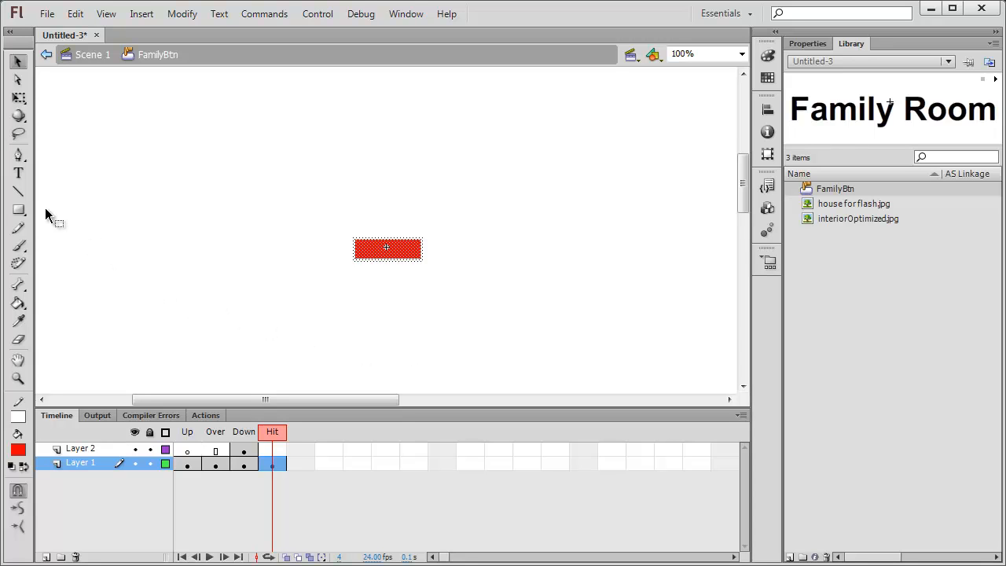
pyautogui.click(19, 97)
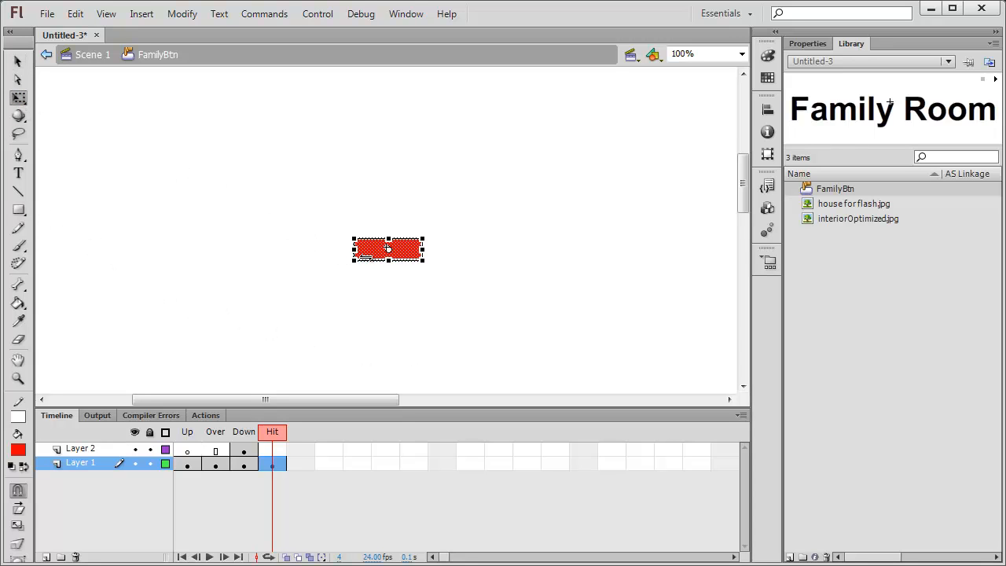
pyautogui.moveTo(388, 260); pyautogui.dragTo(391, 395)
pyautogui.moveTo(390, 234); pyautogui.dragTo(391, 144)
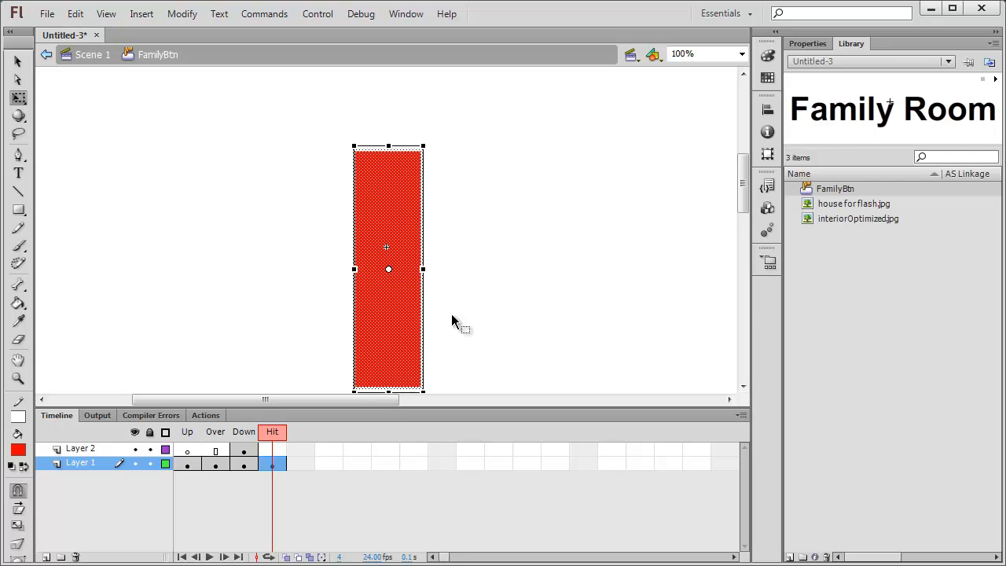
pyautogui.click(19, 62)
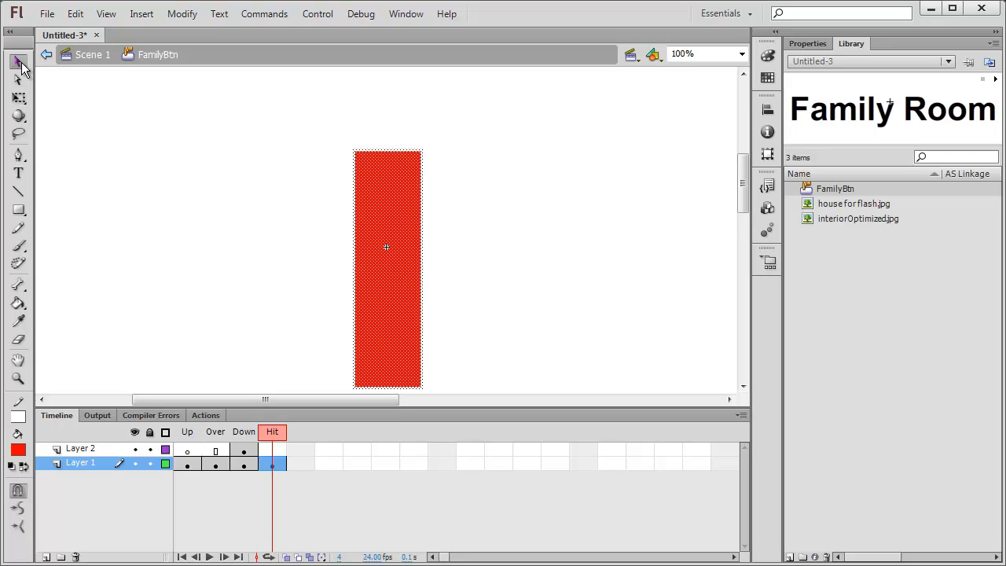
# Test the movie and try the Family Room button's enlarged hit area below the text
pyautogui.hotkey('ctrl', 'Return')
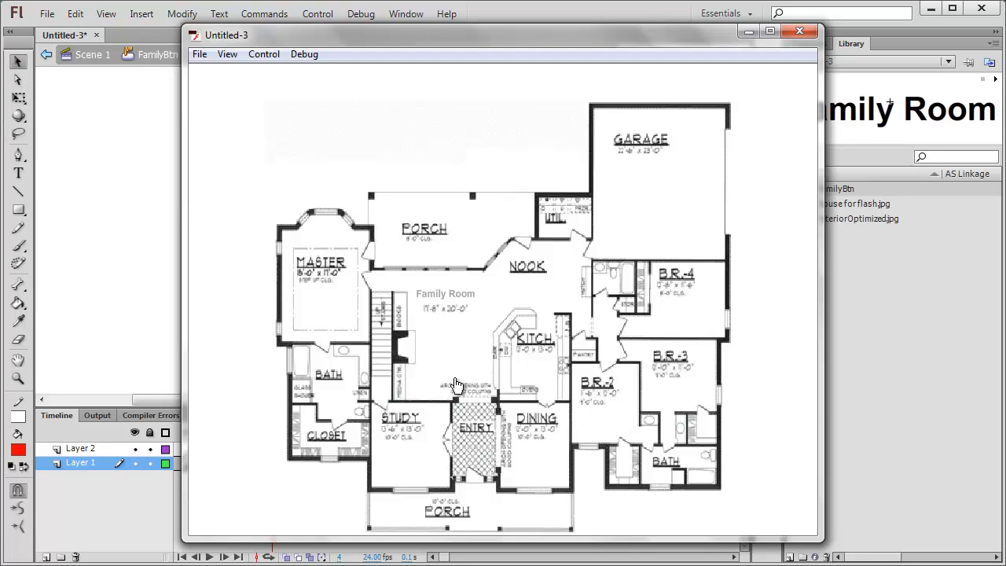
pyautogui.click(444, 383)
pyautogui.click(444, 380)
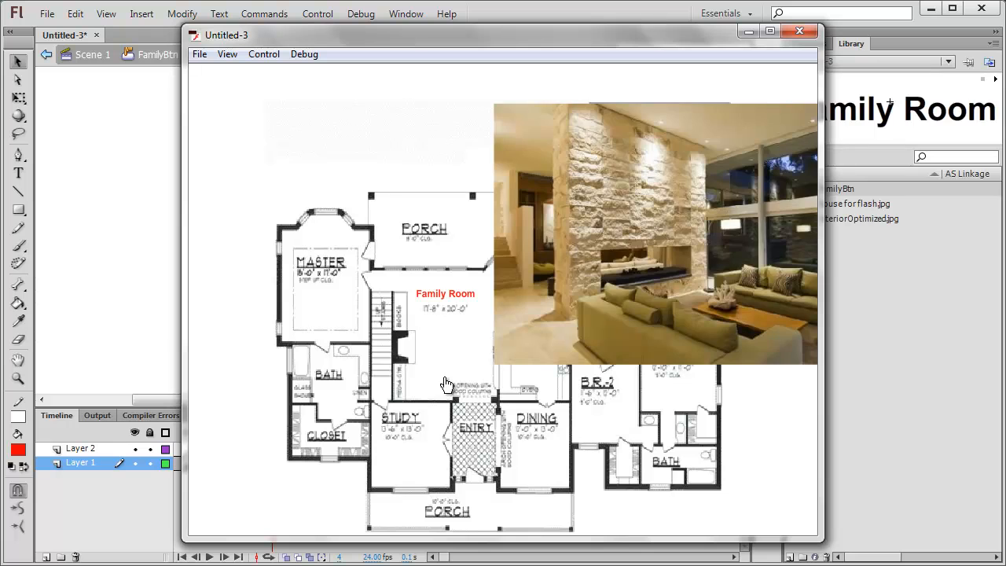
pyautogui.click(445, 384)
pyautogui.click(444, 384)
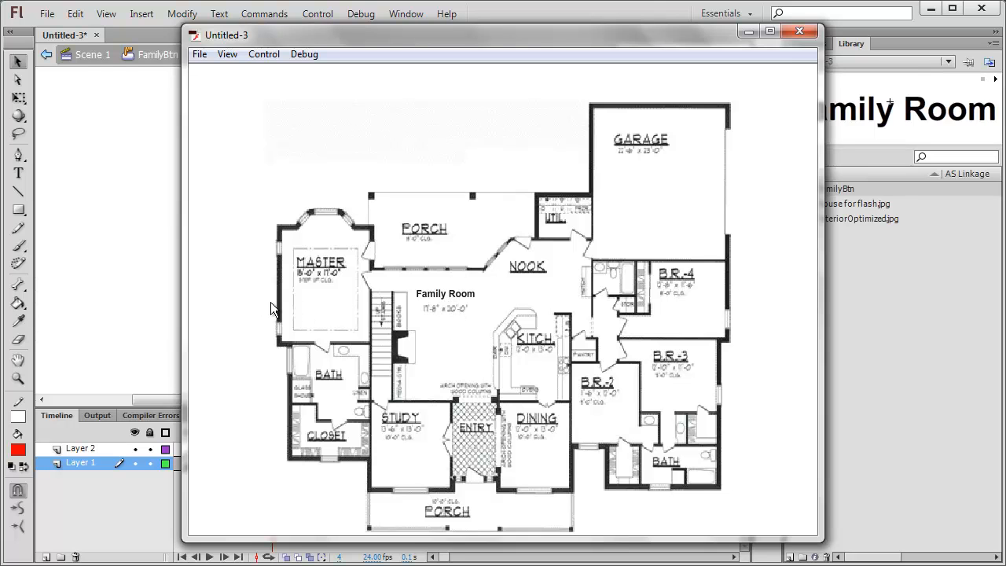
pyautogui.click(799, 31)
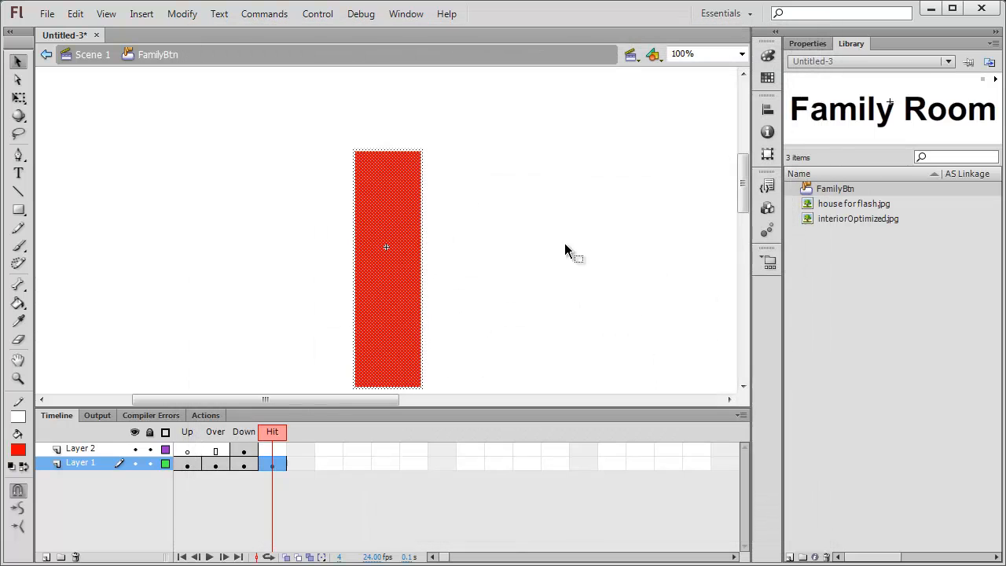
# Select the Over frame of Layer 2 in the FamilyBtn timeline
pyautogui.click(85, 57)
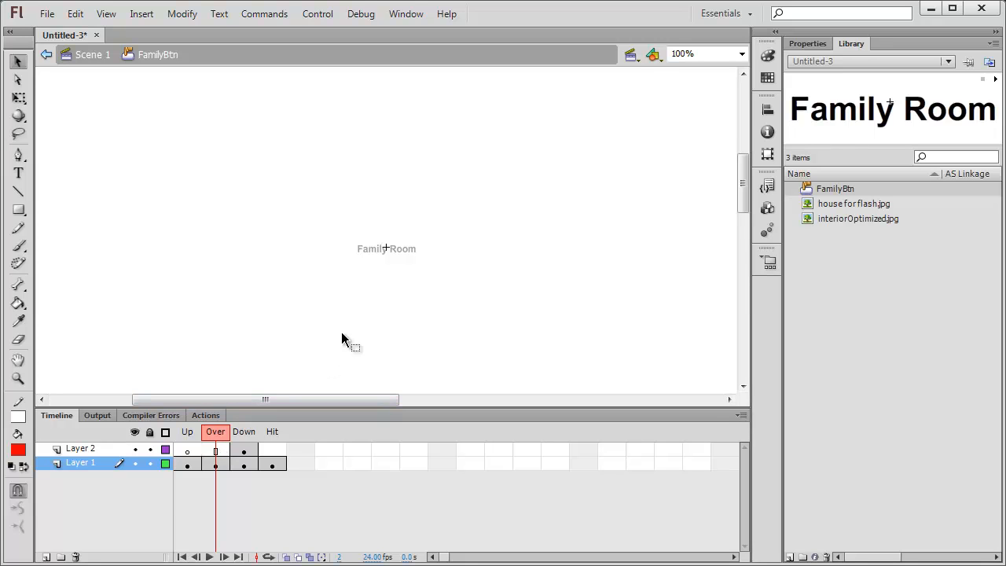
pyautogui.click(216, 450)
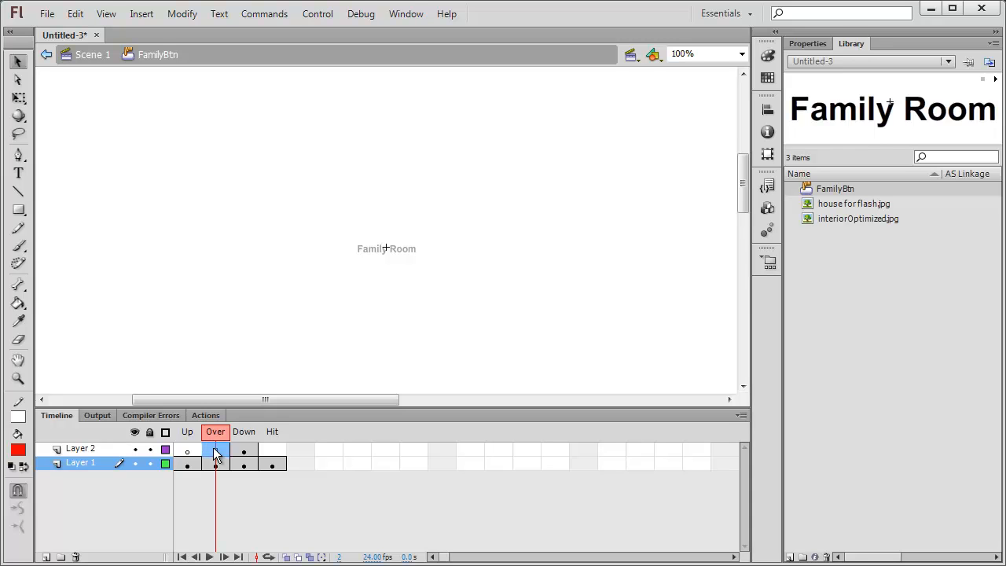